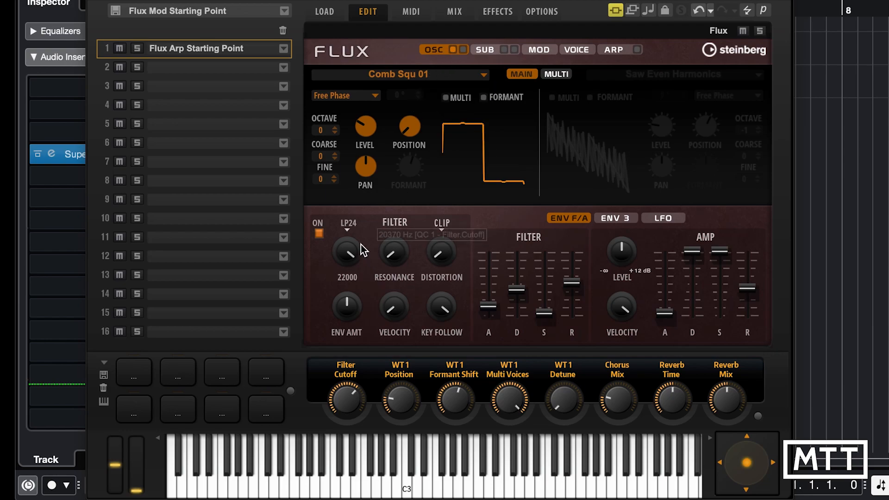
# Switch off the Flux filter section and disable Mono in the voice settings.
pyautogui.click(318, 233)
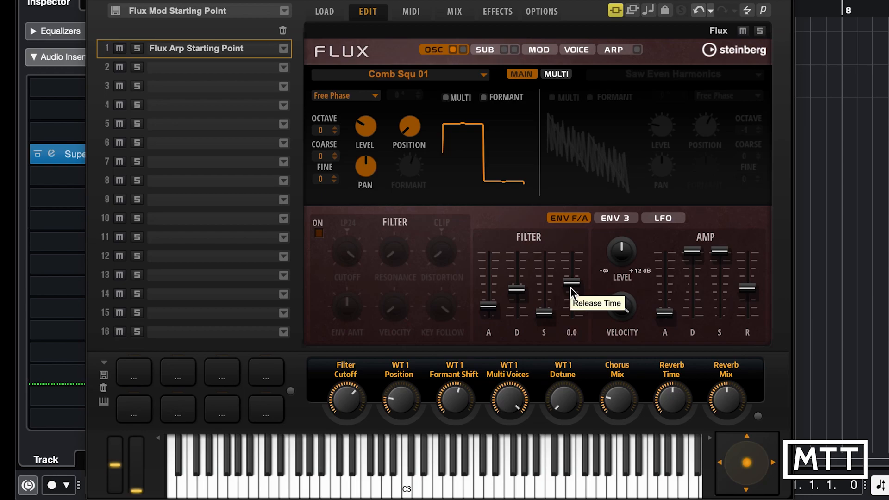
pyautogui.click(581, 52)
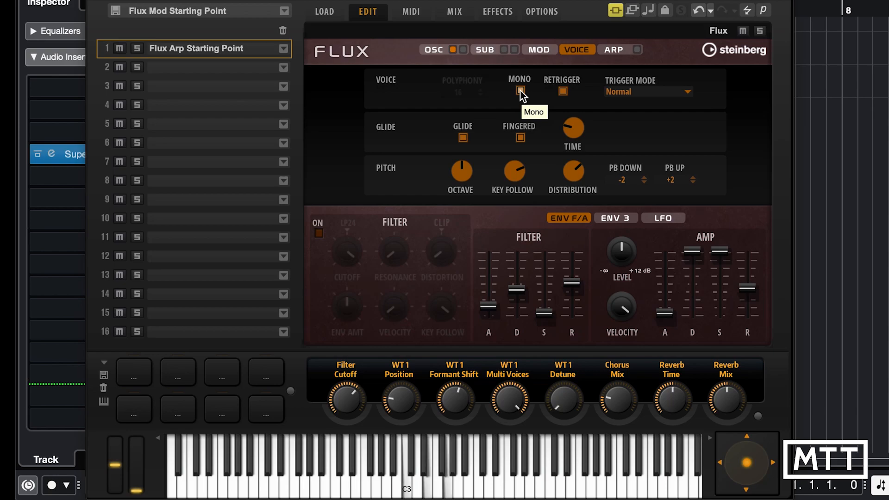
pyautogui.click(520, 91)
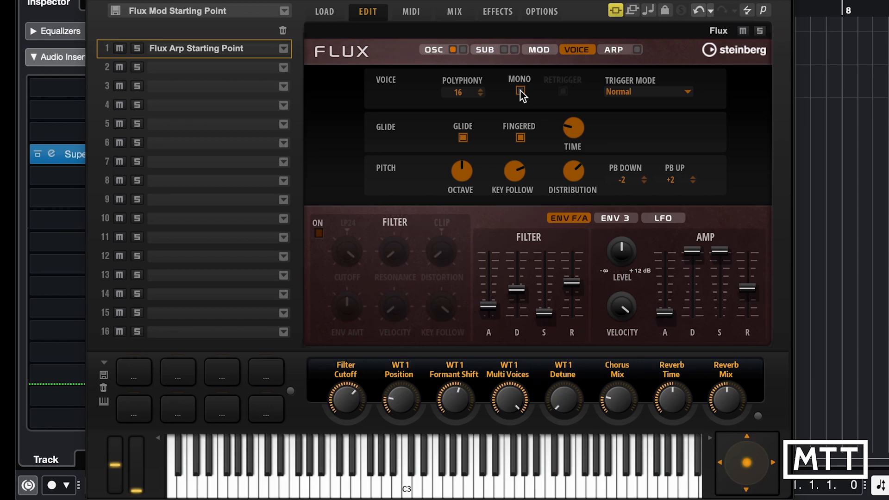
# Turn on the arpeggiator and switch off its User mode.
pyautogui.click(615, 50)
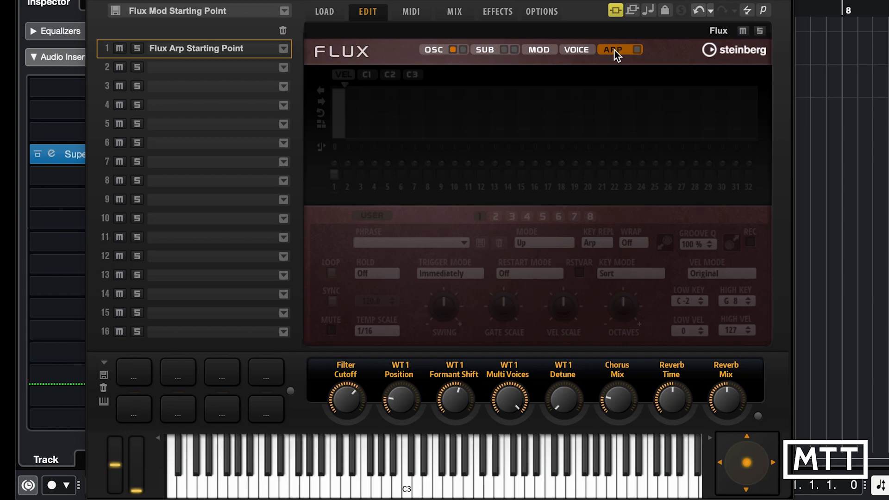
pyautogui.click(638, 49)
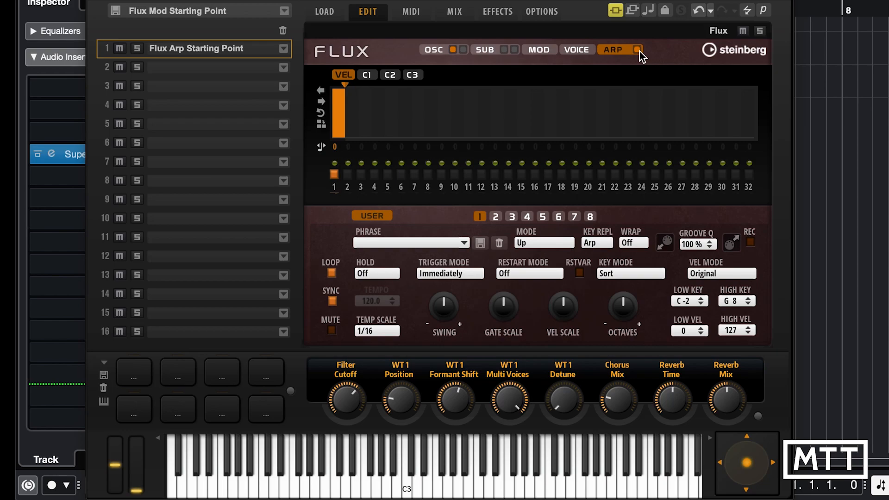
pyautogui.click(371, 216)
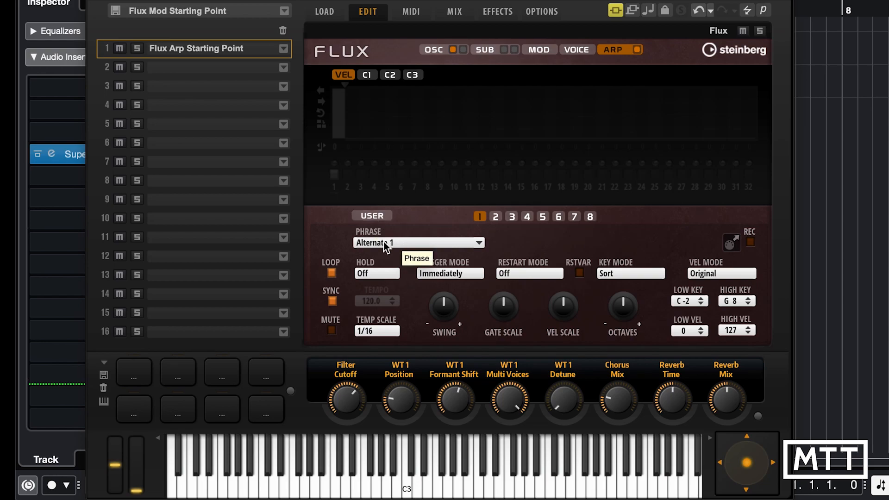
# Look at the phrase categories offered in the arpeggiator's User mode, and return to the non-User phrases.
pyautogui.click(370, 216)
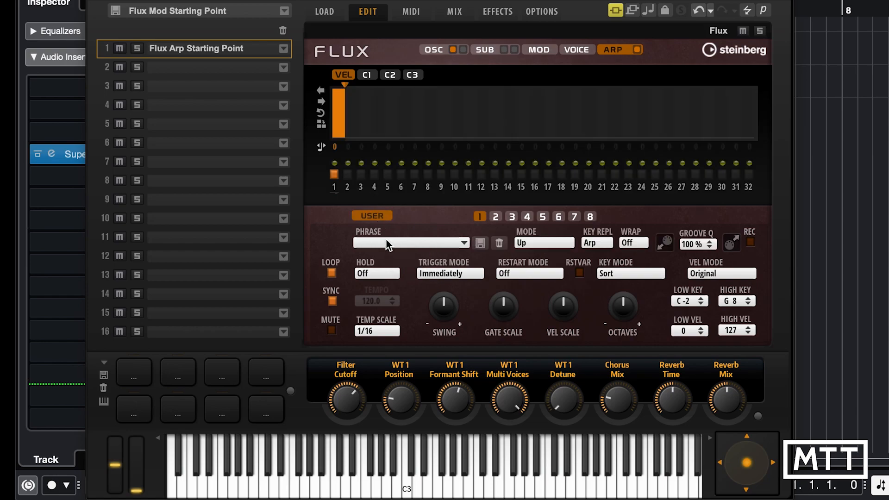
pyautogui.click(391, 244)
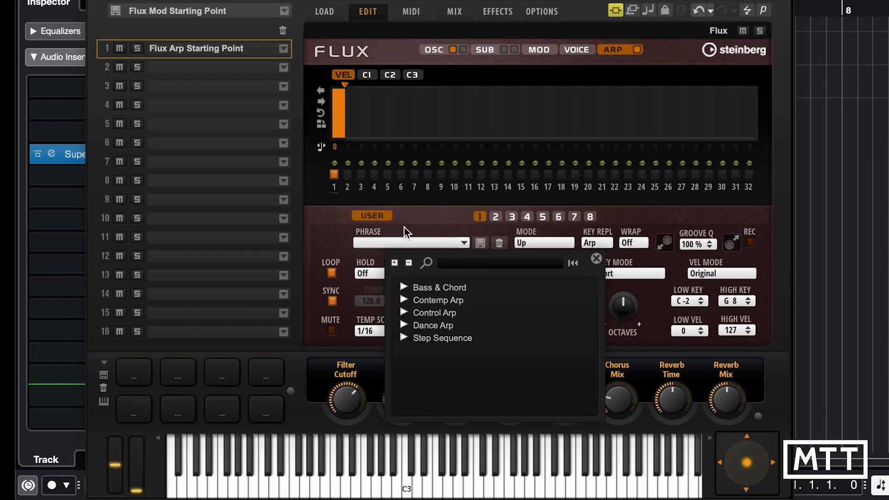
pyautogui.click(405, 227)
pyautogui.click(379, 216)
# Browse the Classic Arp and Synth Seq phrase categories and load the Alternate 1 phrase from 01 Classic Arp.
pyautogui.click(401, 241)
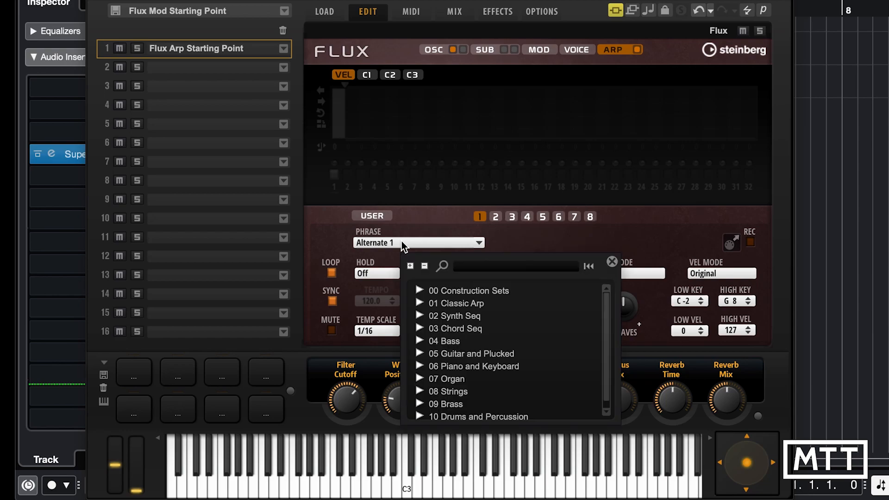
pyautogui.scroll(-1, 455, 361)
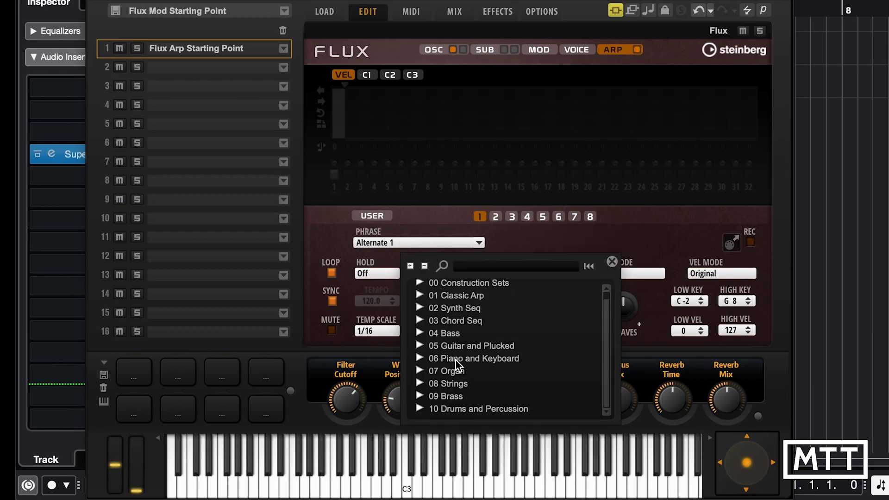
pyautogui.scroll(1, 455, 360)
pyautogui.click(420, 303)
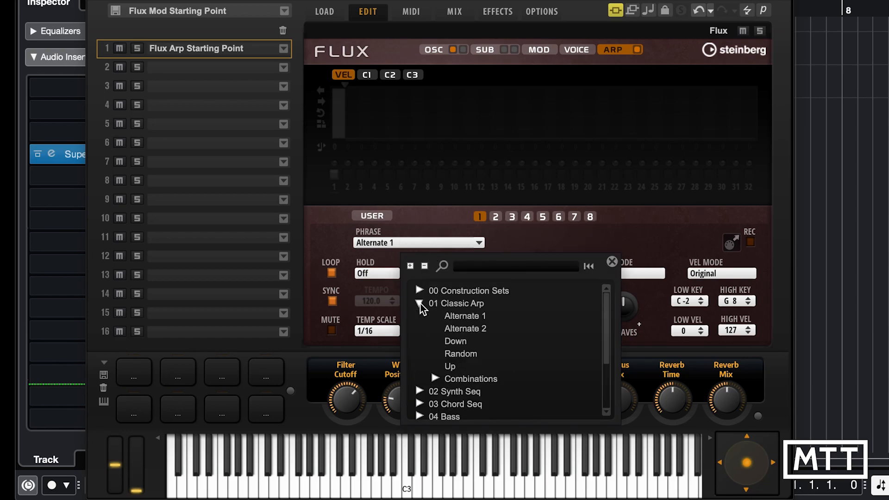
pyautogui.click(419, 303)
pyautogui.click(420, 316)
pyautogui.click(420, 316)
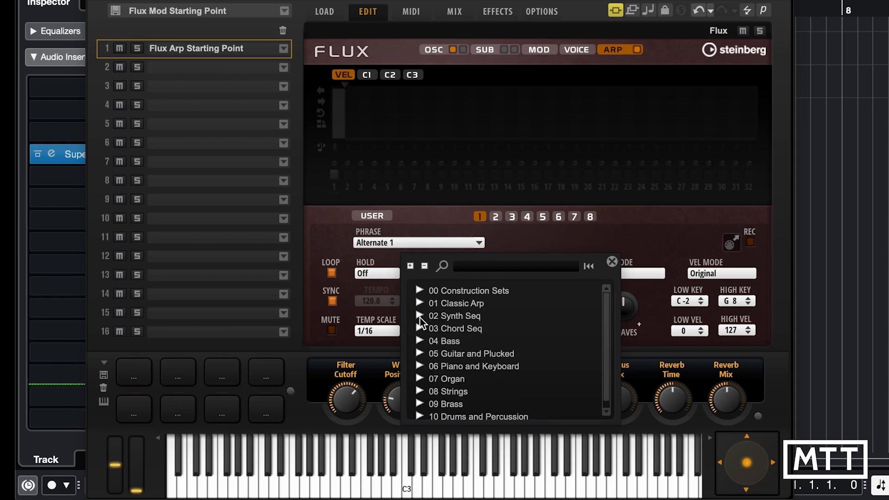
pyautogui.click(420, 316)
pyautogui.click(434, 328)
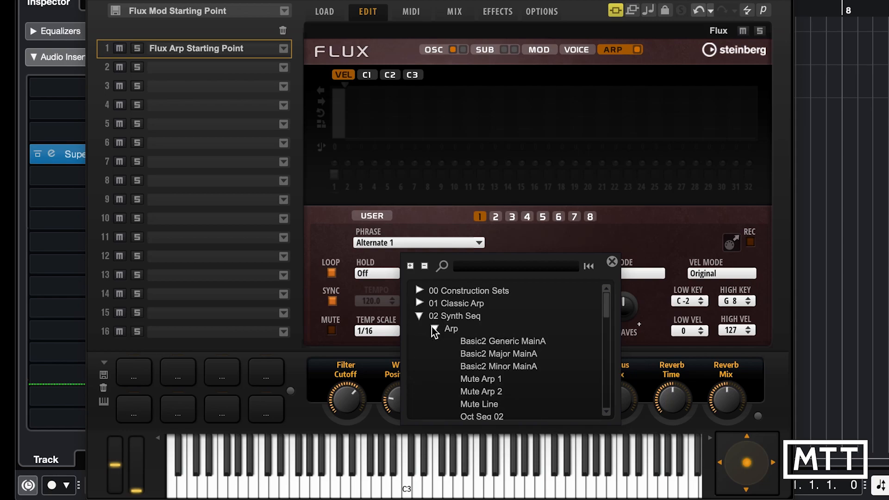
pyautogui.click(433, 328)
pyautogui.click(419, 316)
pyautogui.click(419, 303)
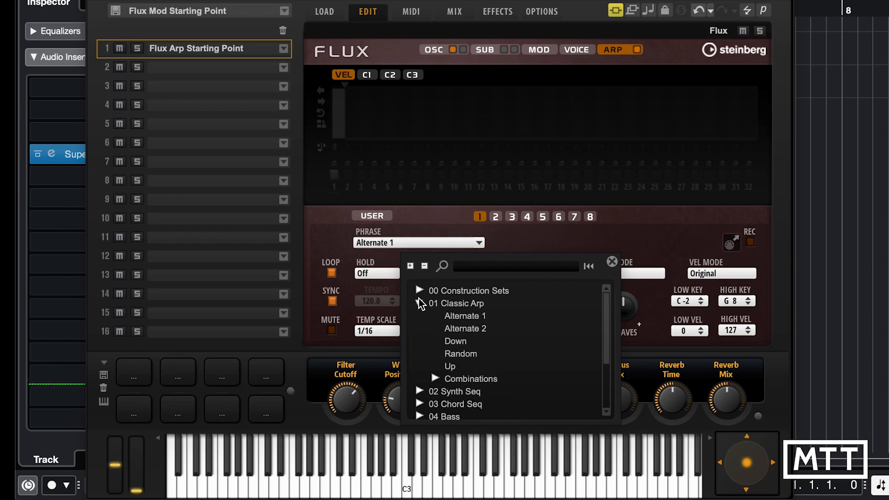
pyautogui.doubleClick(469, 318)
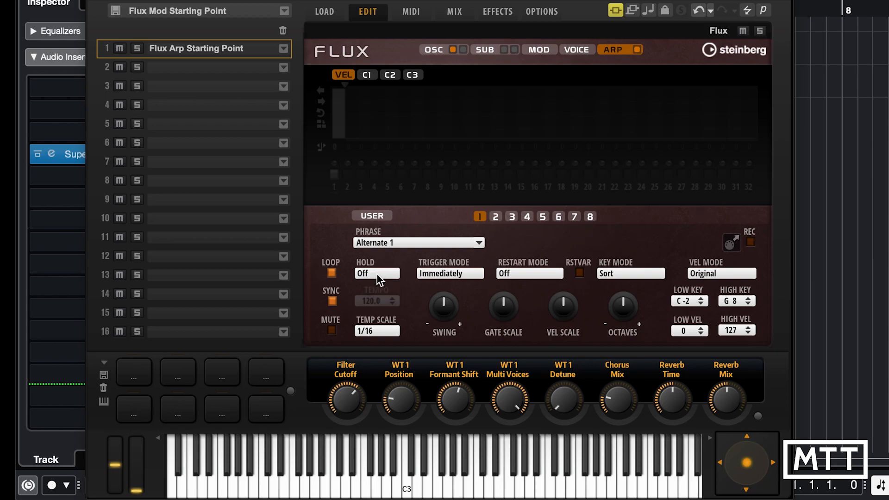
# Try the arpeggiator's Hold setting On and return it to Off.
pyautogui.click(377, 274)
pyautogui.click(377, 290)
pyautogui.click(368, 274)
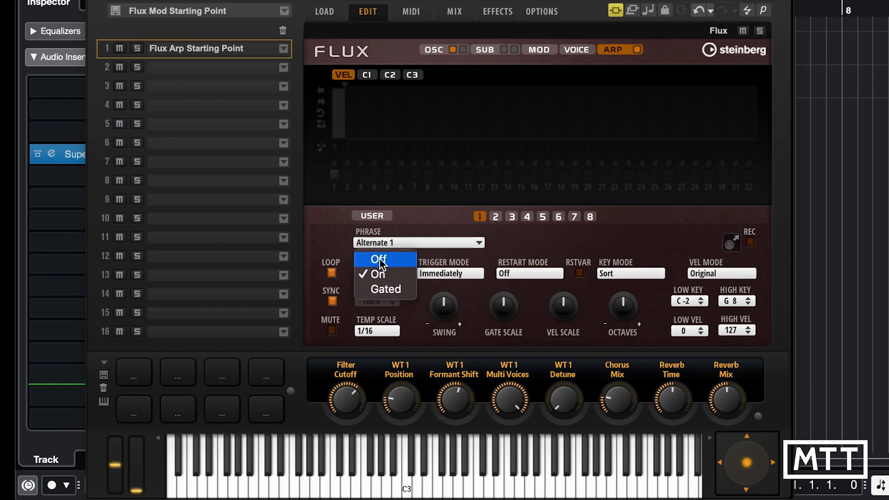
pyautogui.click(379, 258)
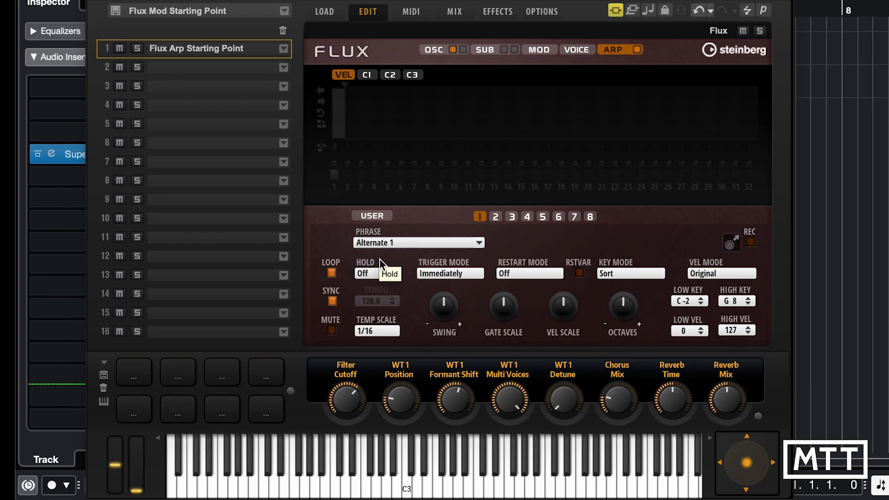
# Examine the available options for the arpeggiator's Trigger Mode and Restart Mode.
pyautogui.click(446, 274)
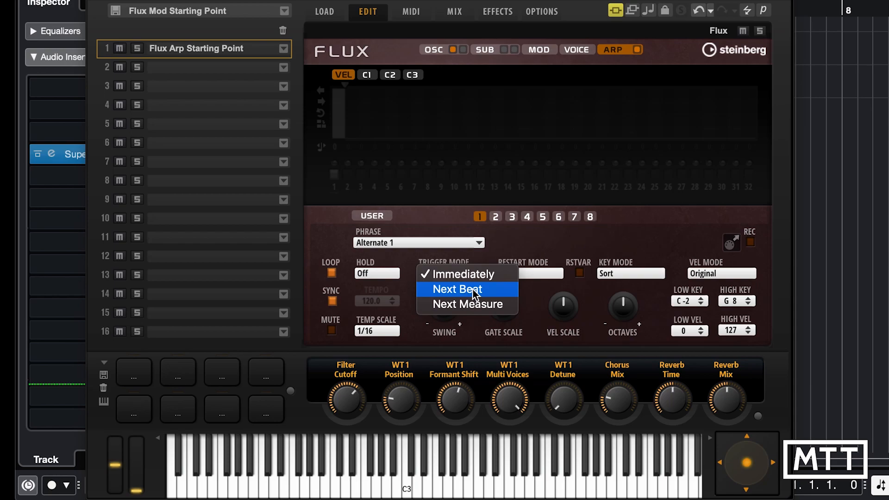
pyautogui.click(533, 252)
pyautogui.click(521, 275)
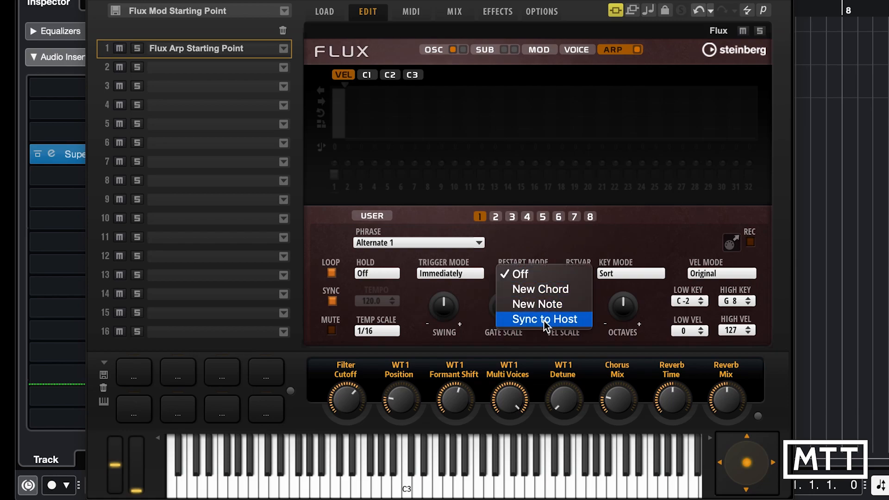
pyautogui.click(550, 256)
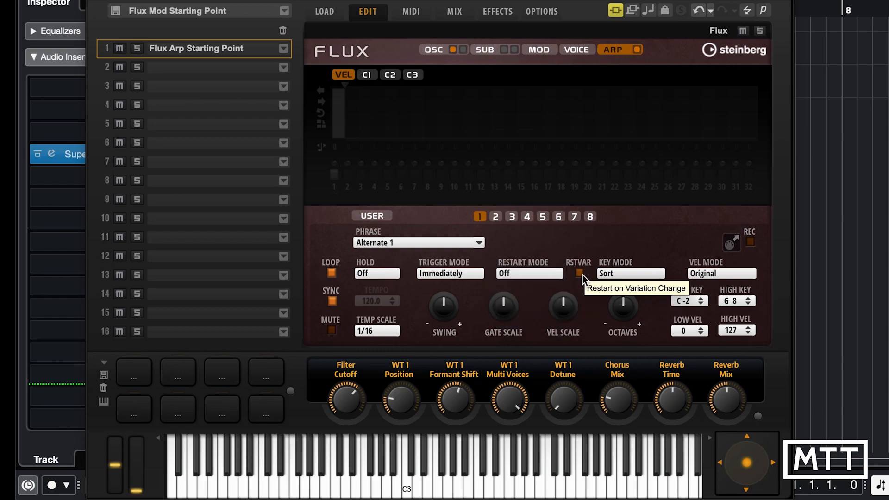
# Try the As Played and Direct key modes, and set the arpeggiator's Key Mode back to Sort.
pyautogui.click(624, 274)
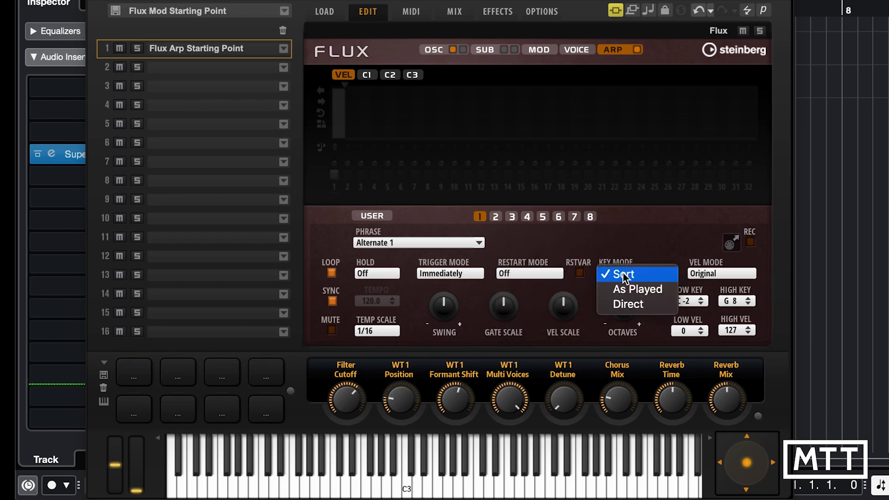
pyautogui.click(646, 285)
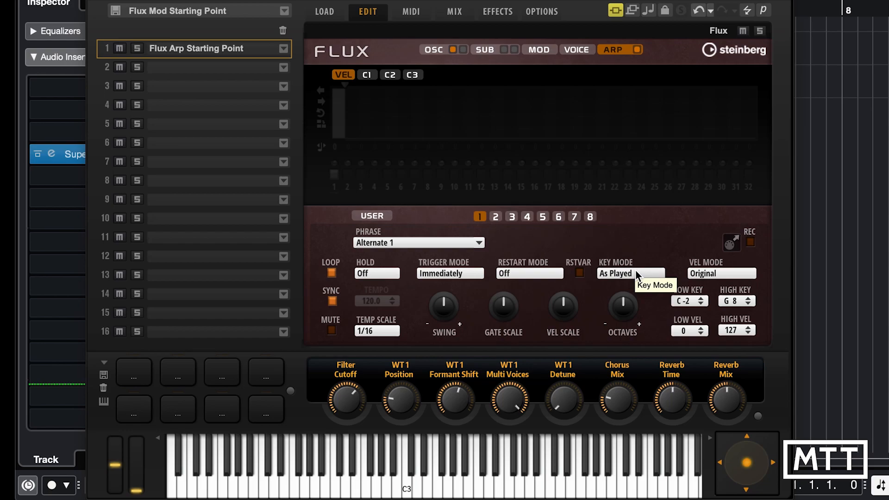
pyautogui.click(636, 270)
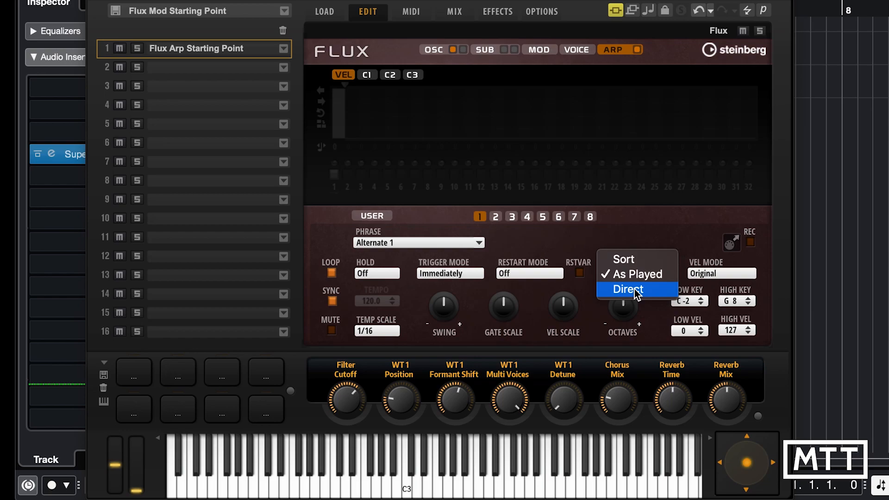
pyautogui.click(634, 289)
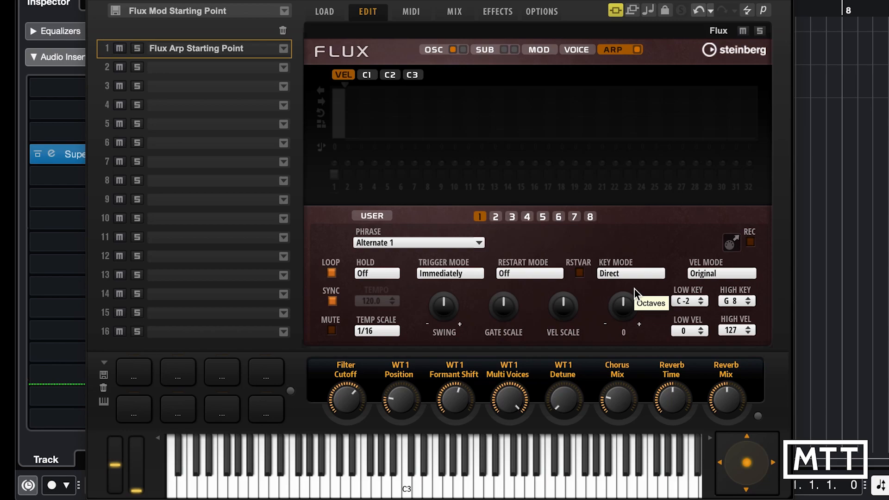
pyautogui.click(634, 273)
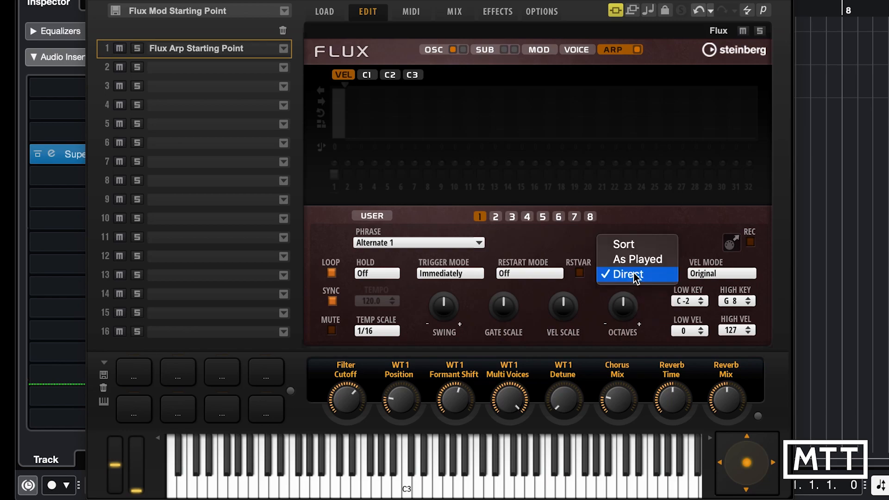
pyautogui.click(626, 245)
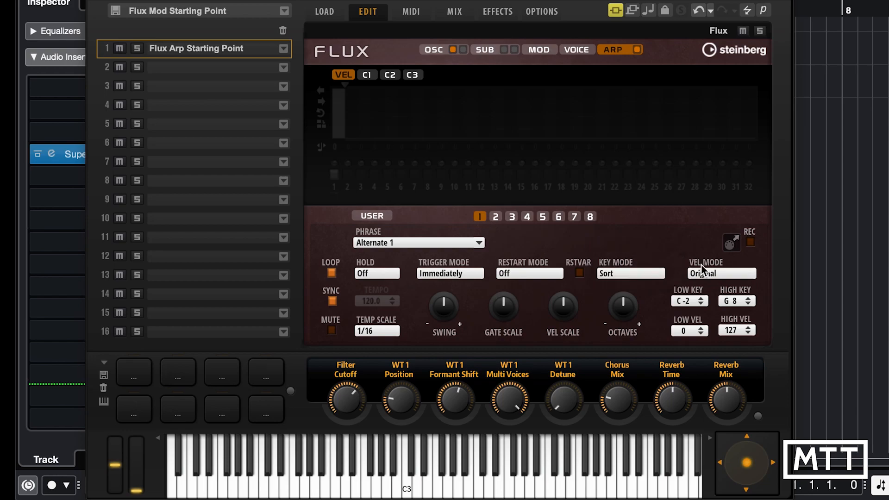
# Examine the available options for the arpeggiator's Vel Mode.
pyautogui.click(722, 274)
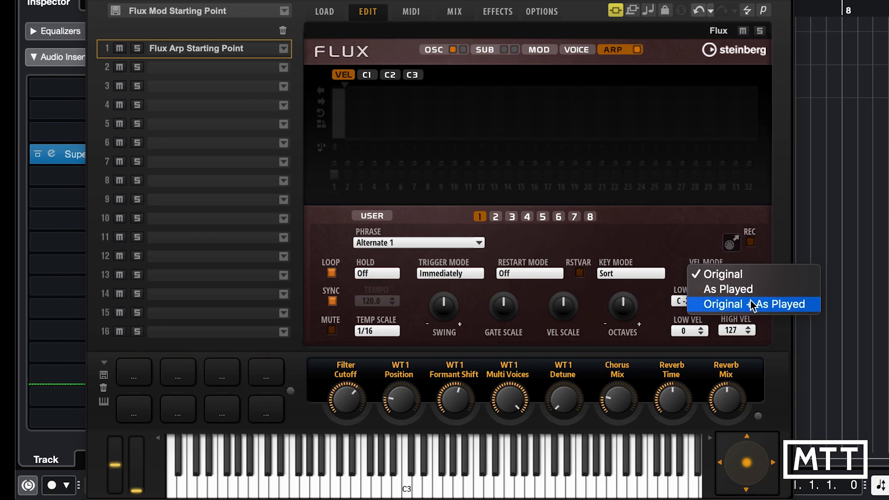
pyautogui.click(703, 252)
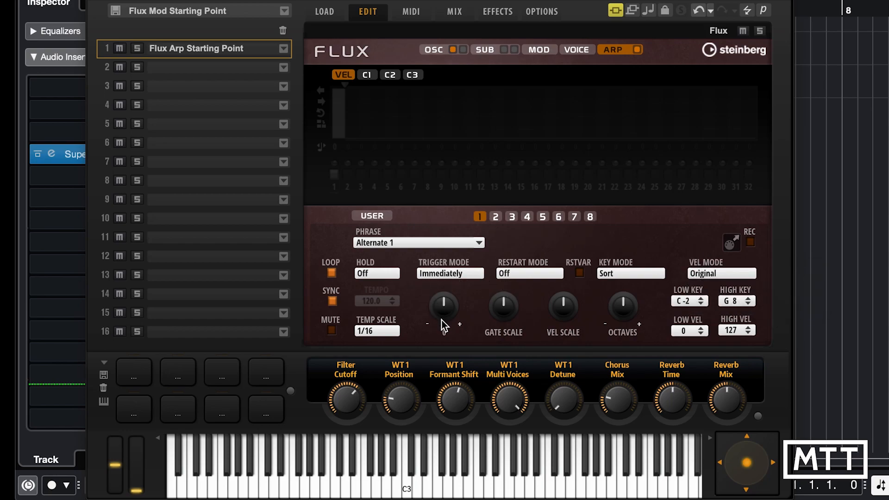
# Try the arpeggiator at a Temp Scale of 1/32 and return it to 1/16.
pyautogui.click(379, 330)
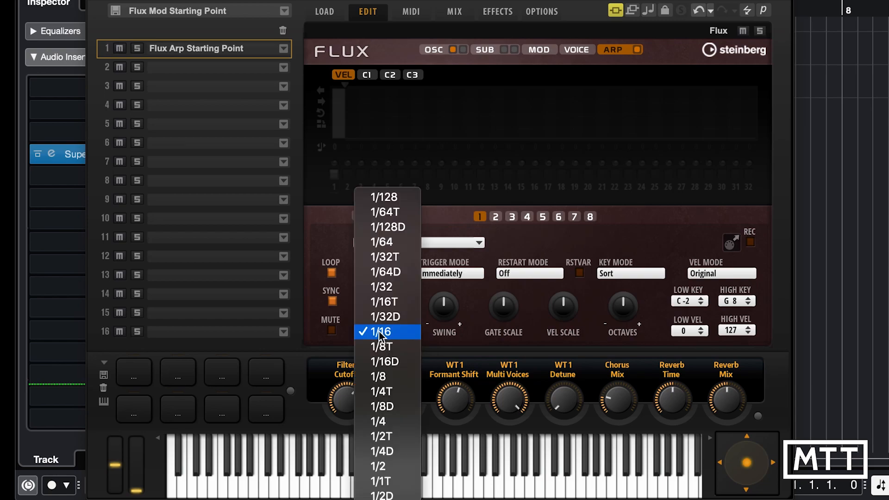
pyautogui.click(389, 288)
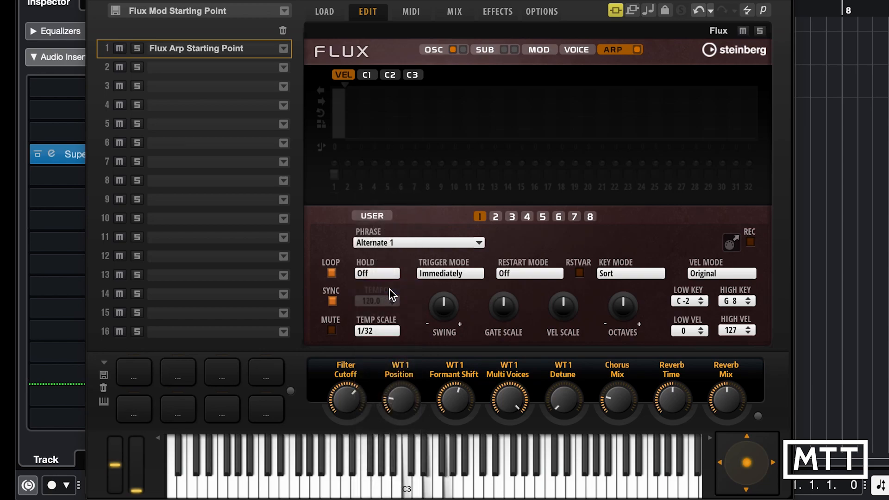
pyautogui.click(380, 332)
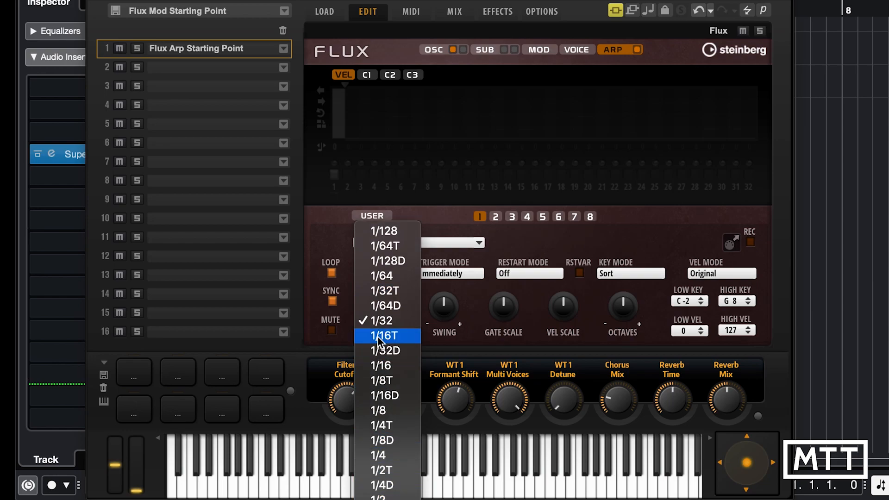
pyautogui.click(382, 365)
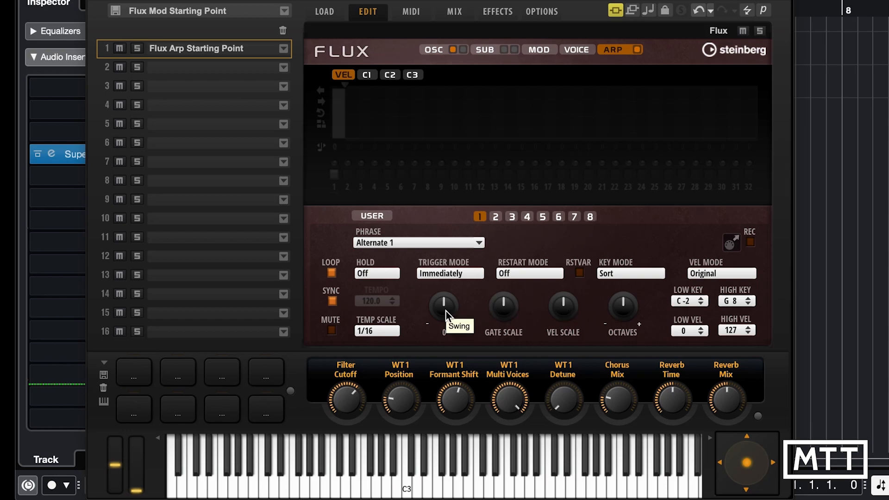
# Set the arpeggiator's Temp Scale to 1/8.
pyautogui.click(387, 332)
pyautogui.click(385, 376)
# Try the arpeggiator's Swing at its maximum and at -100, and return it to its centre position.
pyautogui.moveTo(445, 315); pyautogui.dragTo(446, 237)
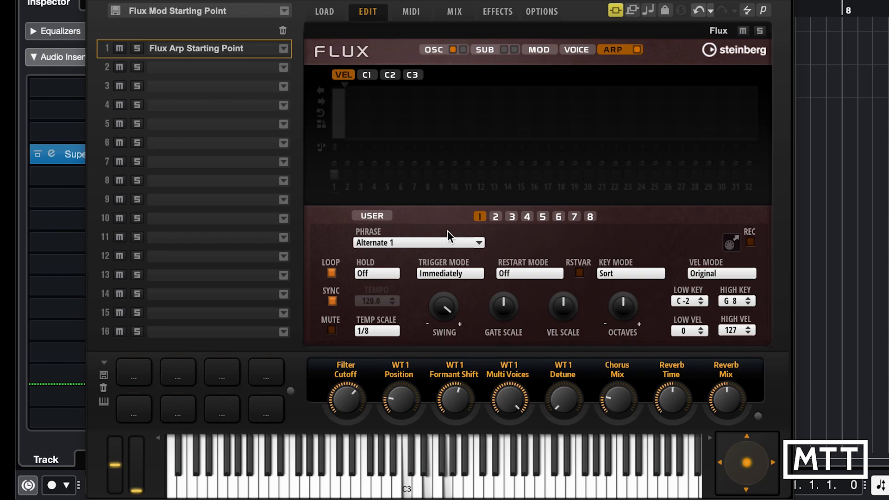
pyautogui.moveTo(445, 308); pyautogui.dragTo(442, 326)
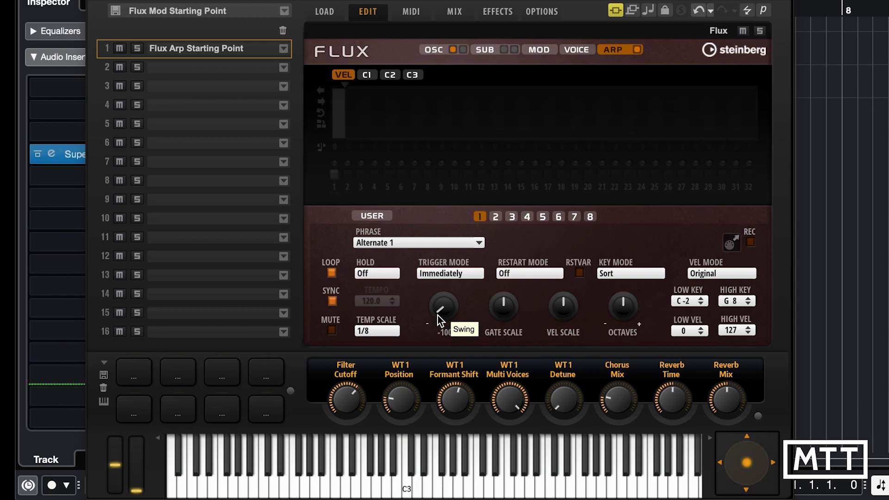
pyautogui.moveTo(439, 319); pyautogui.dragTo(439, 238)
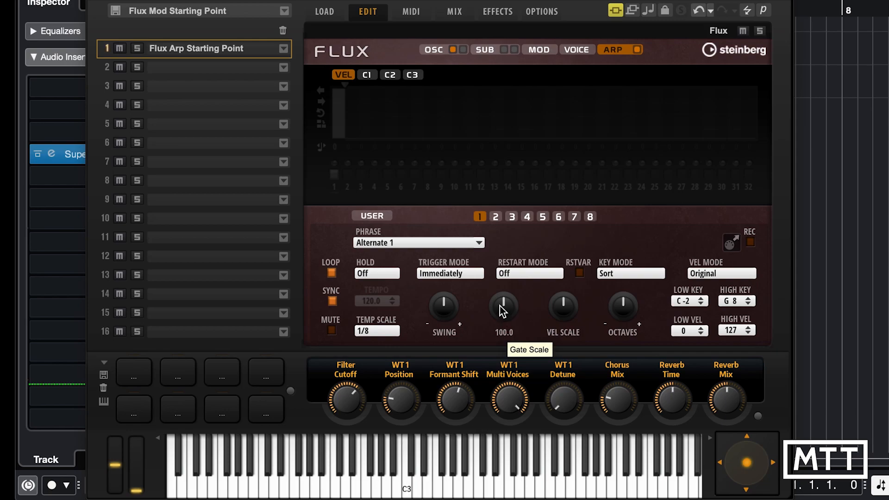
# Set the arpeggiator's Temp Scale to 1/16 and try its Gate Scale at 1.0 before raising it to maximum.
pyautogui.click(387, 331)
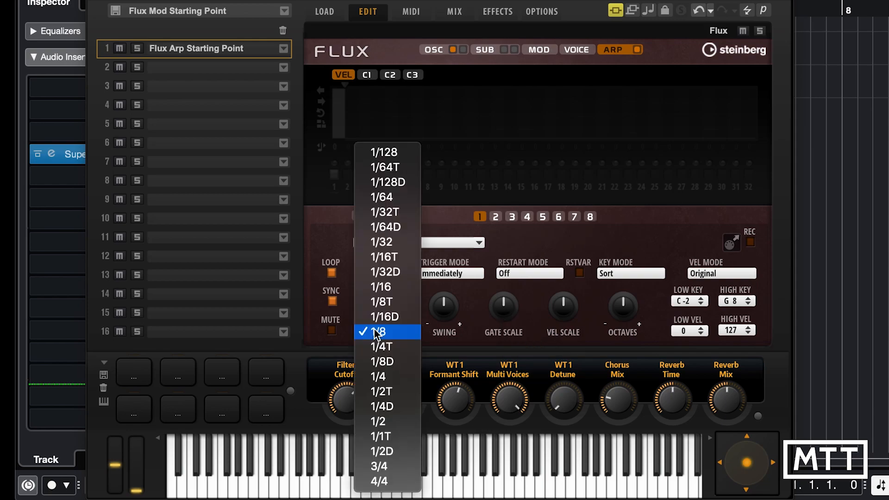
pyautogui.click(387, 287)
pyautogui.moveTo(504, 307); pyautogui.dragTo(503, 370)
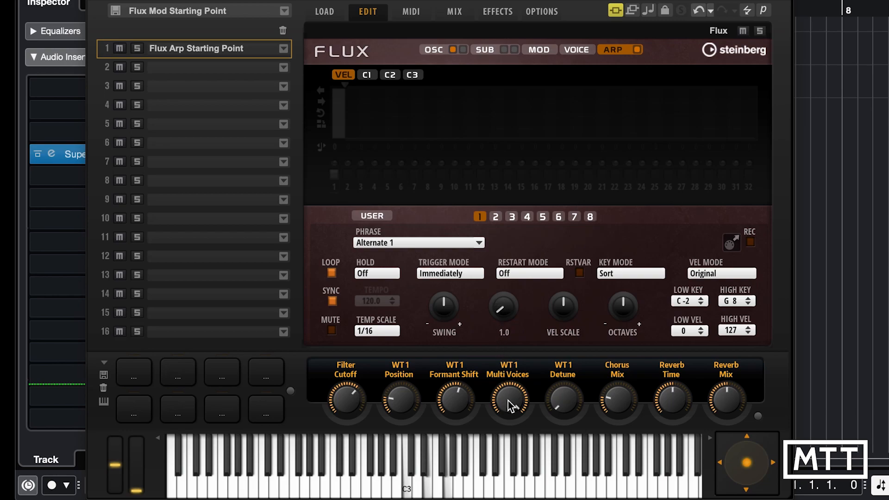
pyautogui.moveTo(507, 401); pyautogui.dragTo(507, 229)
# Enable Mono in the voice settings and return the arpeggiator's Gate Scale to its centre position.
pyautogui.click(578, 51)
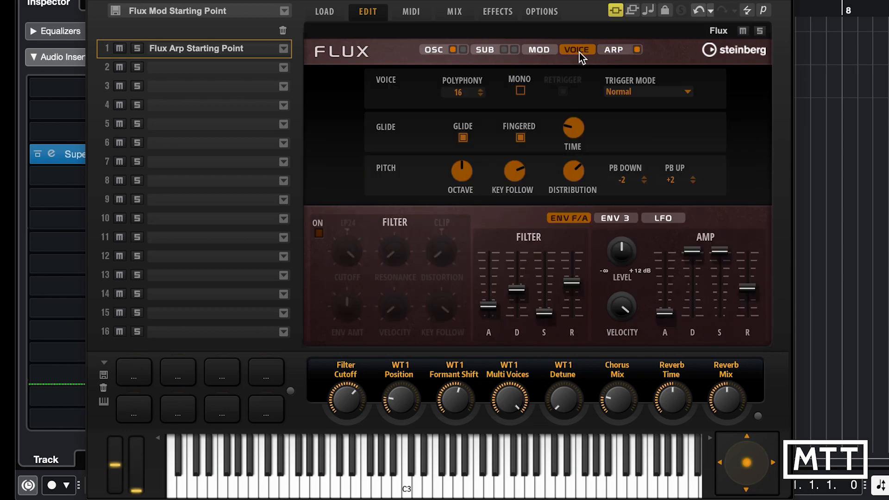
pyautogui.click(520, 91)
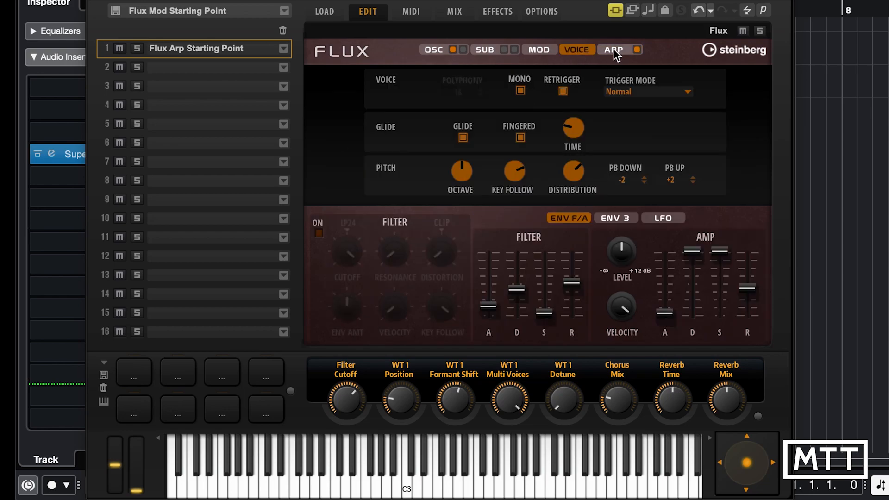
pyautogui.click(614, 49)
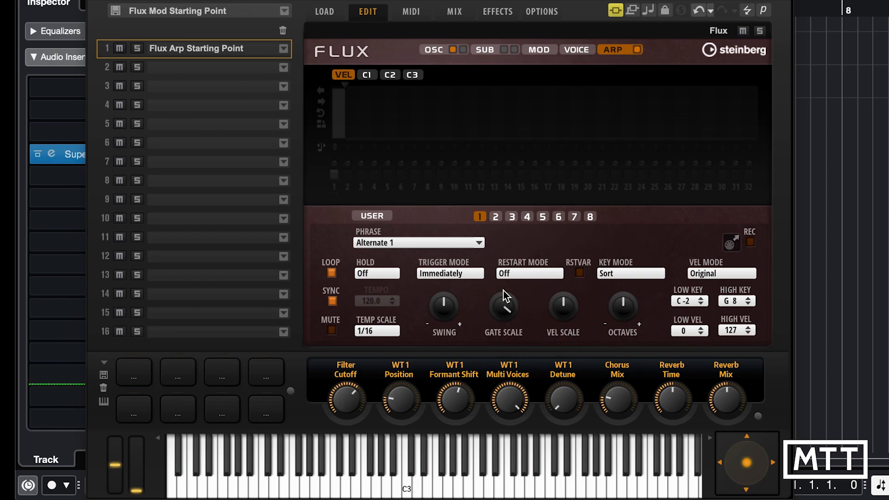
pyautogui.moveTo(502, 312); pyautogui.dragTo(503, 392)
pyautogui.click(578, 49)
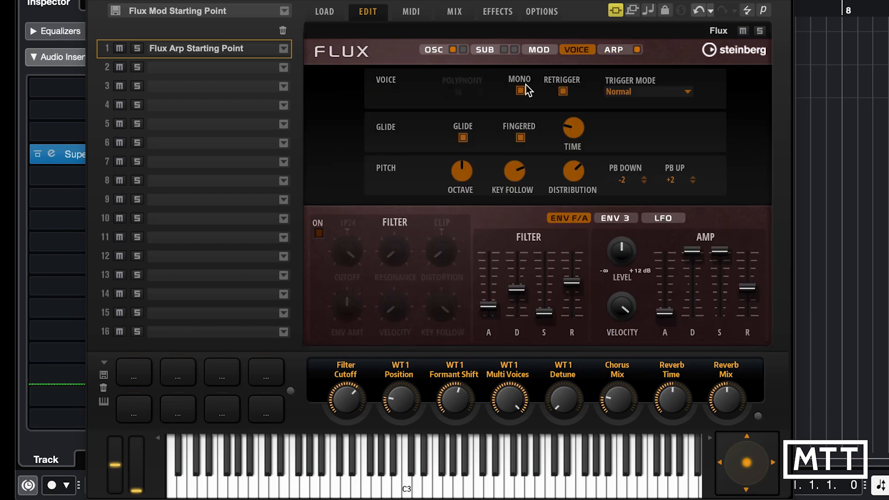
pyautogui.click(609, 50)
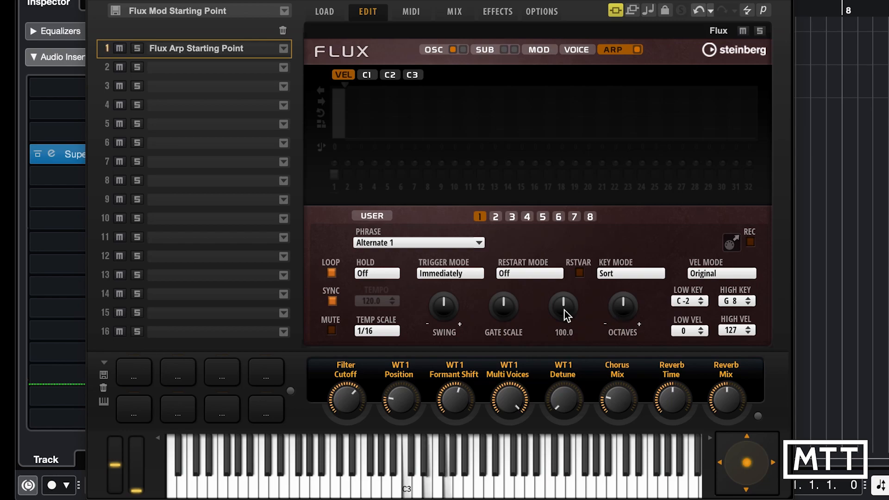
# Try the arpeggiator's Vel Scale and its Octaves below and above centre, returning both to their centre positions.
pyautogui.moveTo(564, 310)
pyautogui.mouseDown()
pyautogui.moveTo(565, 363)
pyautogui.moveTo(563, 307)
pyautogui.mouseUp()
pyautogui.moveTo(630, 306); pyautogui.dragTo(623, 288)
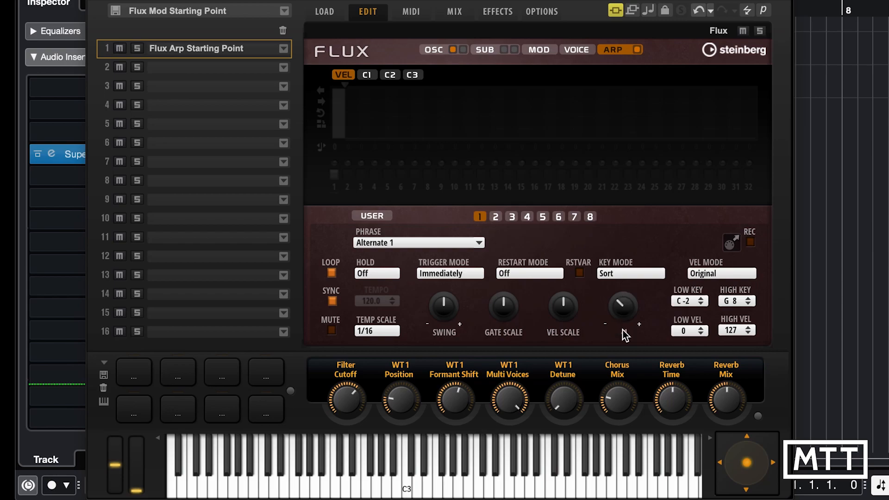
pyautogui.moveTo(623, 305); pyautogui.dragTo(621, 241)
pyautogui.moveTo(624, 307); pyautogui.dragTo(626, 353)
# Try the 01 Classic Arp phrases Alternate 2, Down and Random, and load the phrase Up.
pyautogui.click(422, 243)
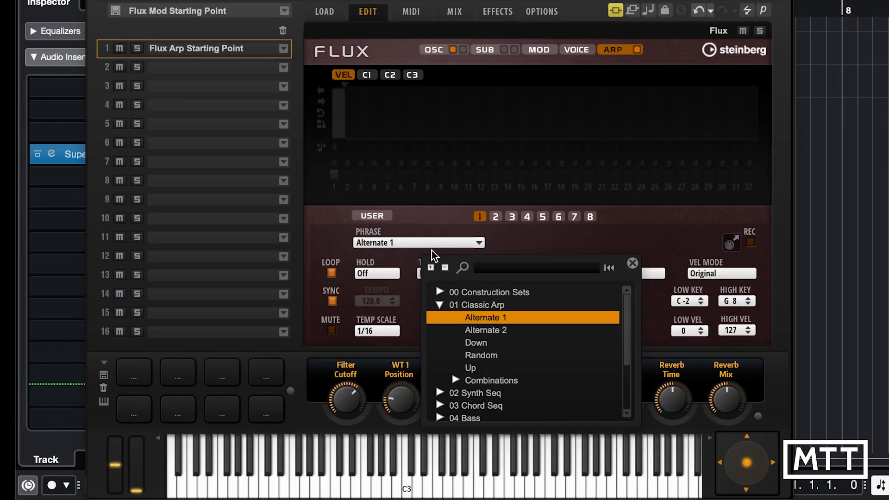
pyautogui.click(509, 332)
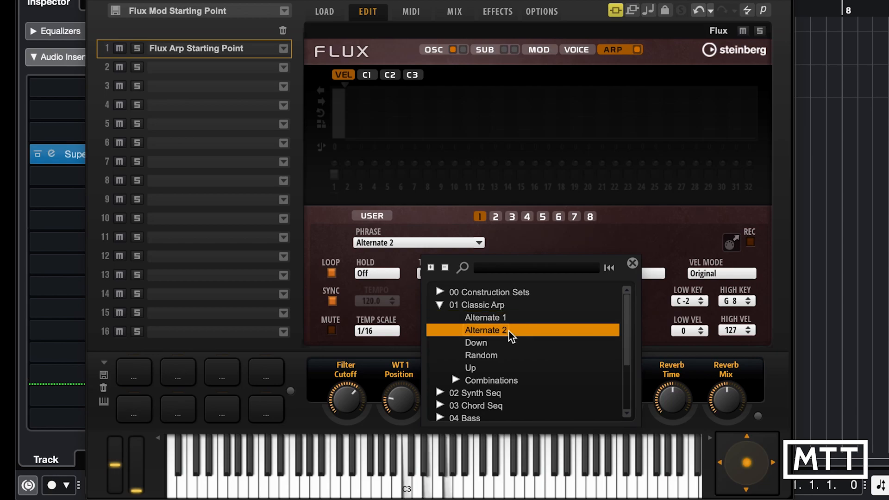
pyautogui.press('Down')
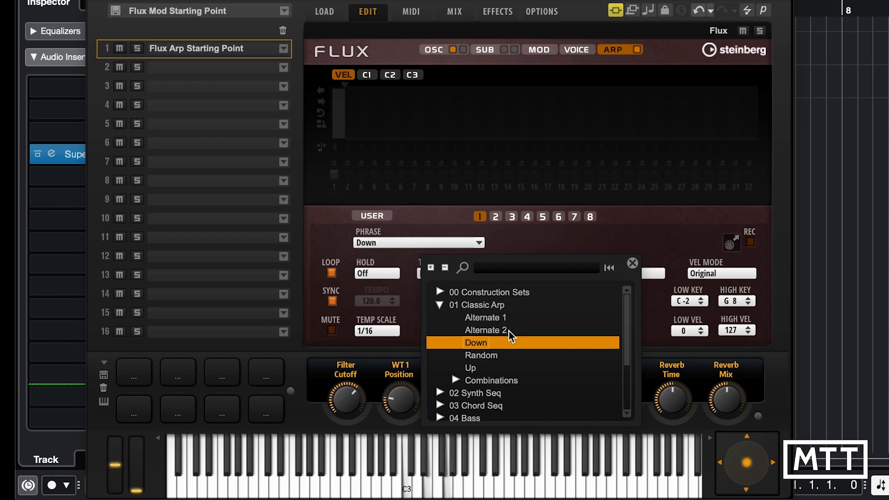
pyautogui.press('Down')
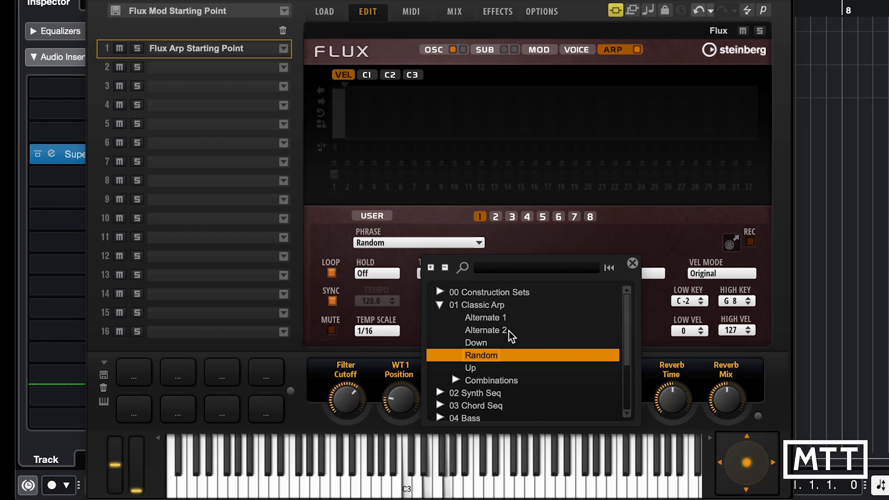
pyautogui.press('Down')
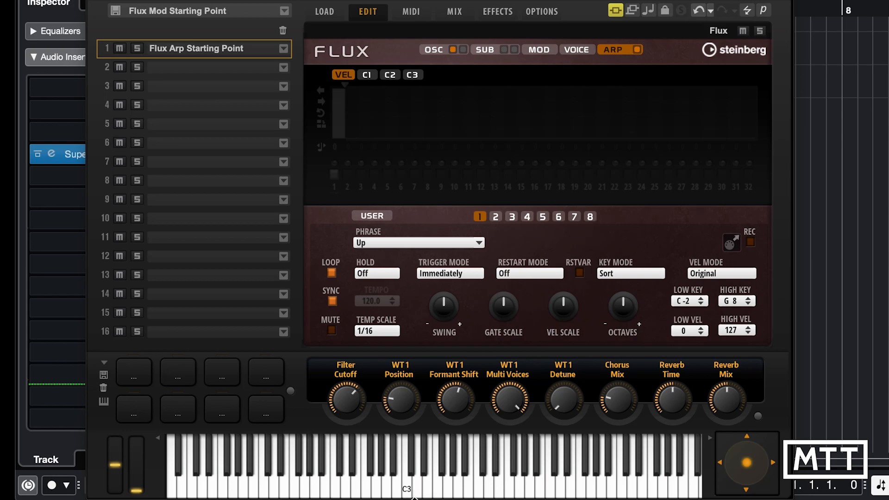
# Try the arpeggiator with its High Key limited to B 2 and restore the limit to G 8.
pyautogui.click(408, 492)
pyautogui.moveTo(740, 306); pyautogui.dragTo(738, 430)
pyautogui.moveTo(734, 299); pyautogui.dragTo(734, 334)
pyautogui.click(412, 489)
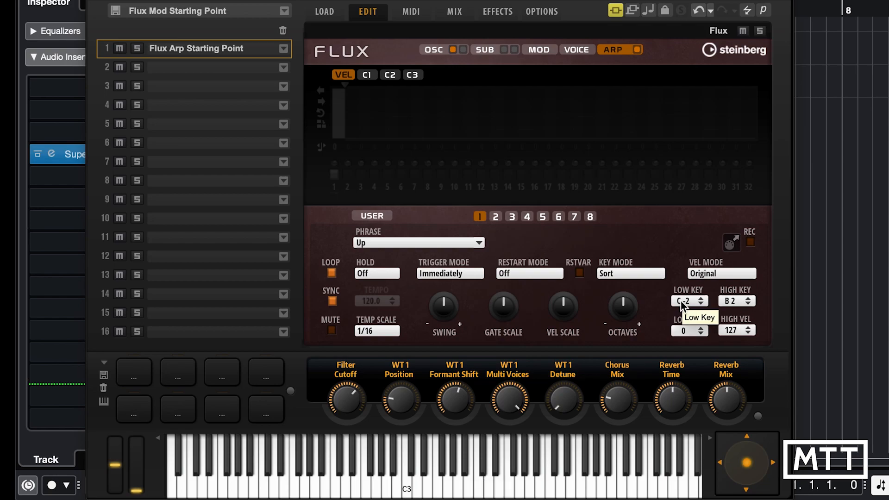
pyautogui.doubleClick(732, 301)
pyautogui.write('G8')
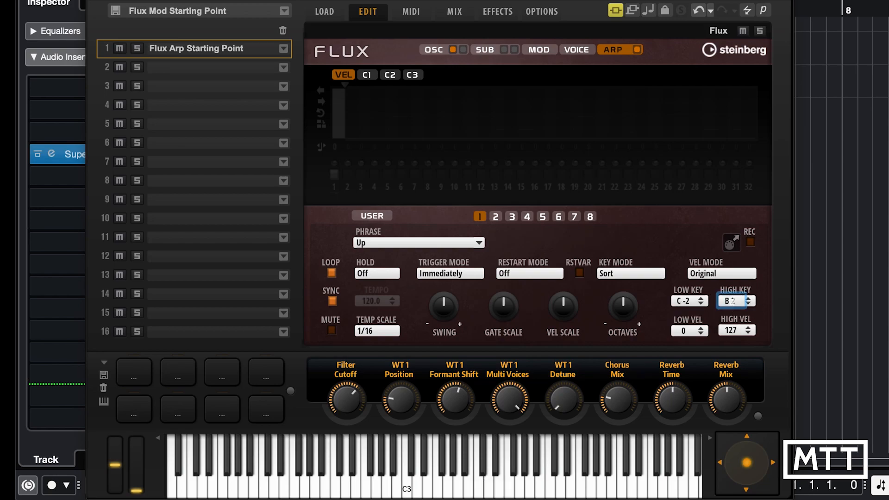
pyautogui.press('Return')
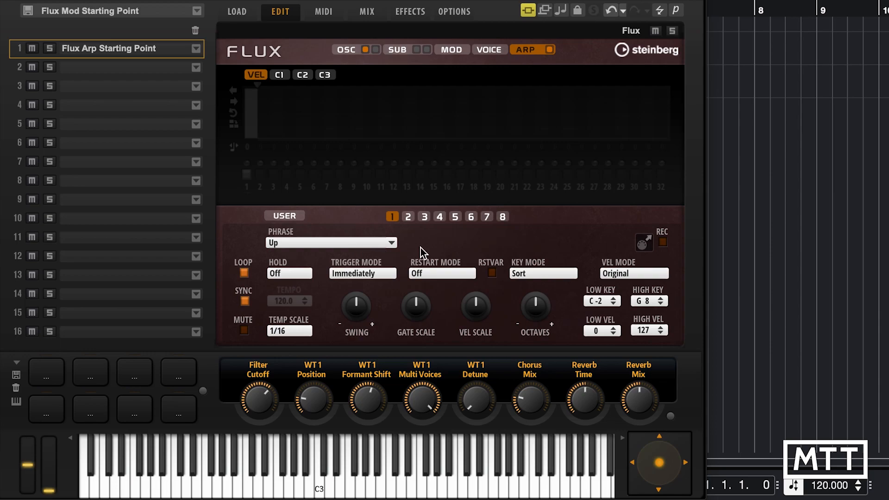
# Record the arpeggiator's output as MIDI and place the recorded part on the project track at bar 8.
pyautogui.click(663, 242)
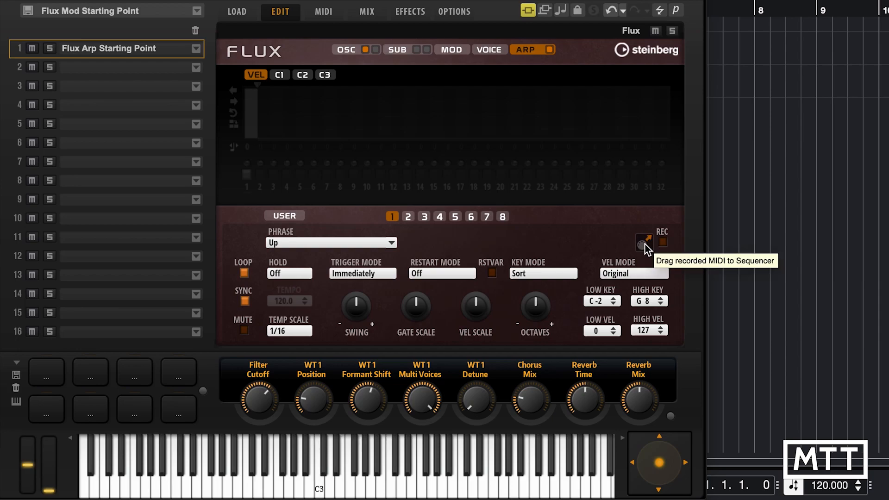
pyautogui.moveTo(644, 245); pyautogui.dragTo(754, 43)
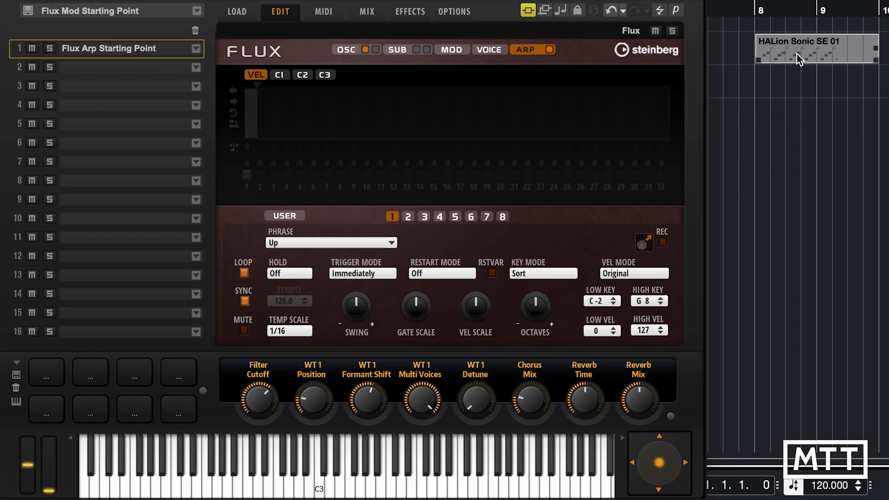
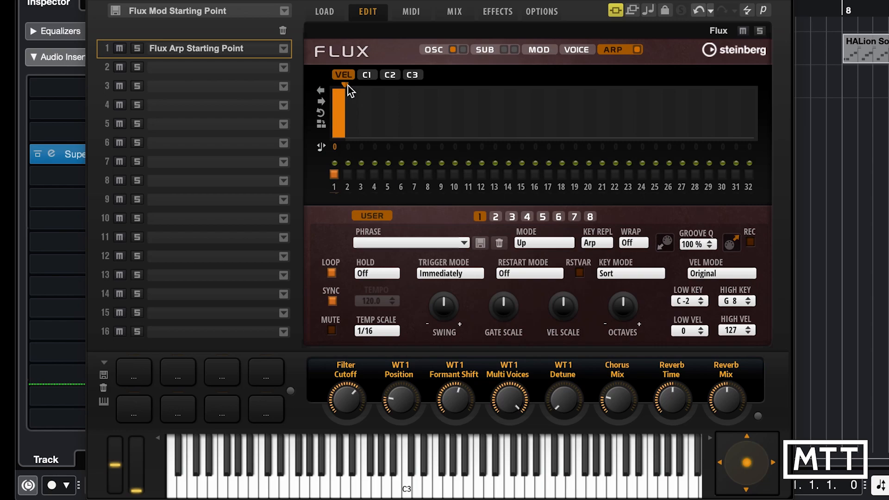
# Extend the user phrase to eight steps and lower the velocities of steps 2, 4, 6 and 8.
pyautogui.moveTo(348, 85)
pyautogui.mouseDown()
pyautogui.moveTo(555, 86)
pyautogui.moveTo(778, 108)
pyautogui.moveTo(440, 91)
pyautogui.mouseUp()
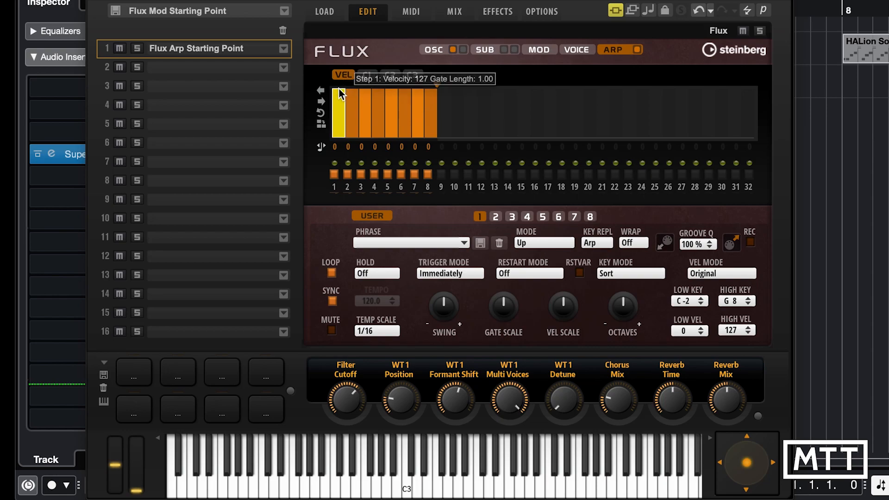
pyautogui.moveTo(348, 90); pyautogui.dragTo(379, 125)
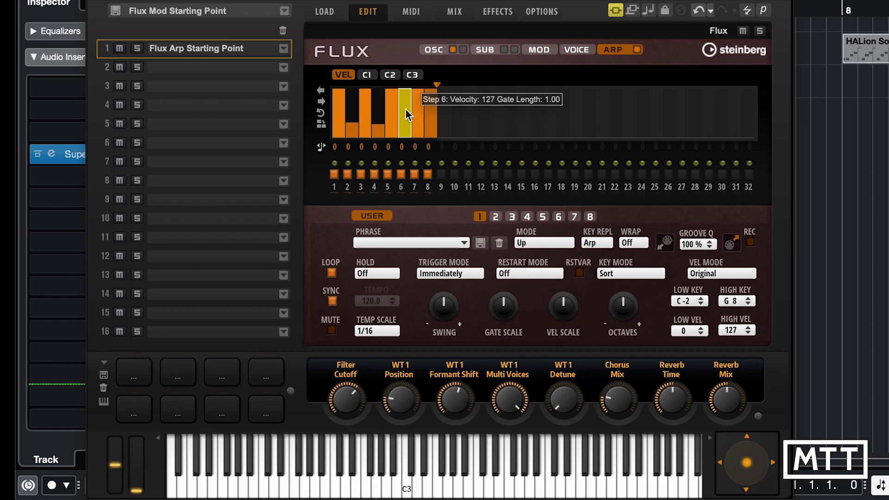
pyautogui.moveTo(406, 95); pyautogui.dragTo(406, 129)
pyautogui.moveTo(431, 103); pyautogui.dragTo(430, 128)
pyautogui.moveTo(351, 123); pyautogui.dragTo(434, 116)
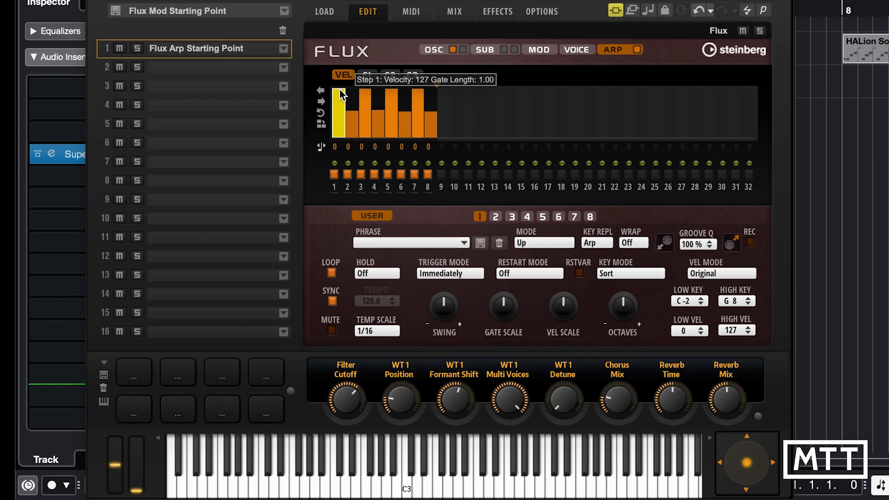
# Try a descending velocity ramp across the eight steps and redraw it as a ramp rising from velocity 17 at step 1.
pyautogui.moveTo(339, 95); pyautogui.dragTo(431, 133)
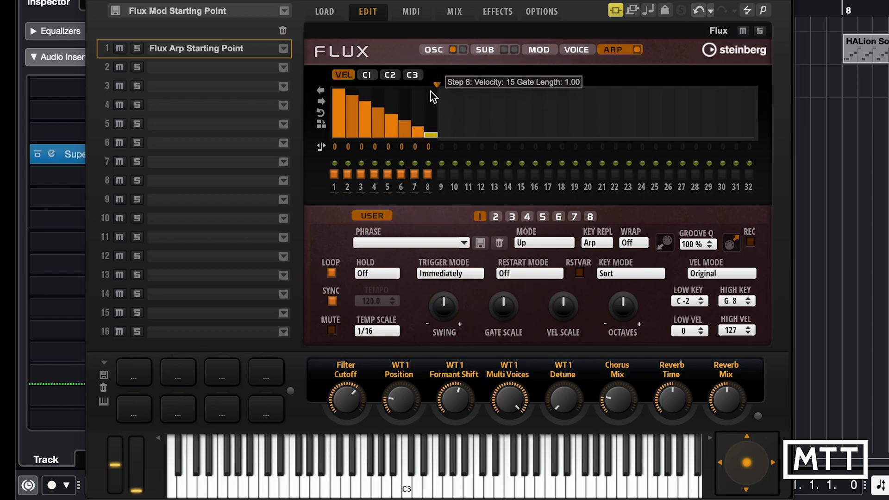
pyautogui.moveTo(430, 91); pyautogui.dragTo(341, 96)
pyautogui.click(434, 115)
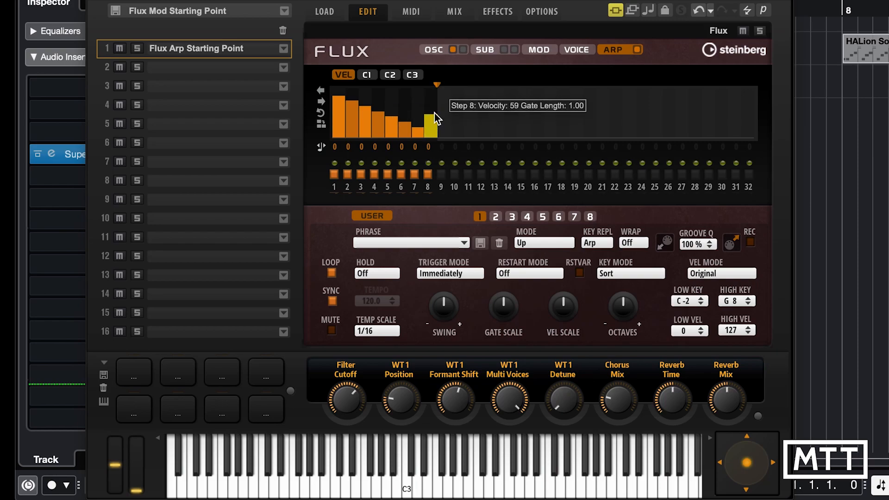
pyautogui.moveTo(434, 113)
pyautogui.mouseDown()
pyautogui.moveTo(433, 92)
pyautogui.moveTo(338, 132)
pyautogui.mouseUp()
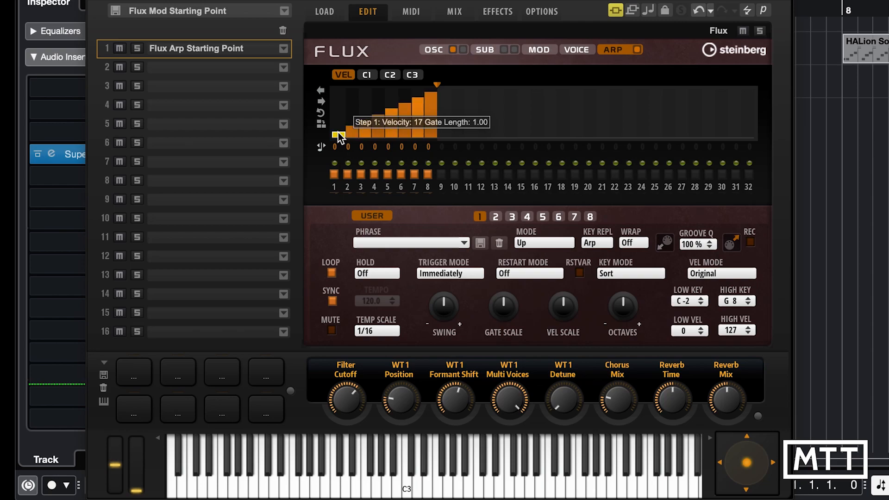
# Raise the velocities of steps 1, 3, 5 and 7 to maximum and re-extend the shortened phrase to eight steps.
pyautogui.click(339, 95)
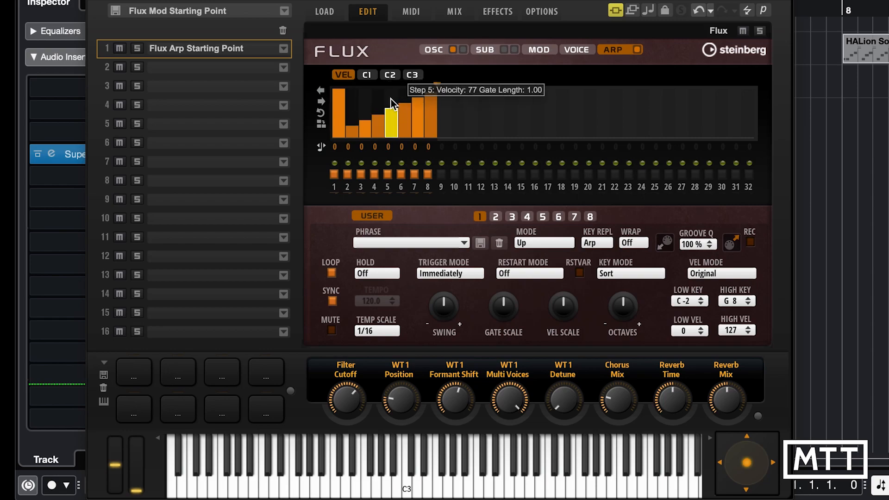
pyautogui.click(367, 95)
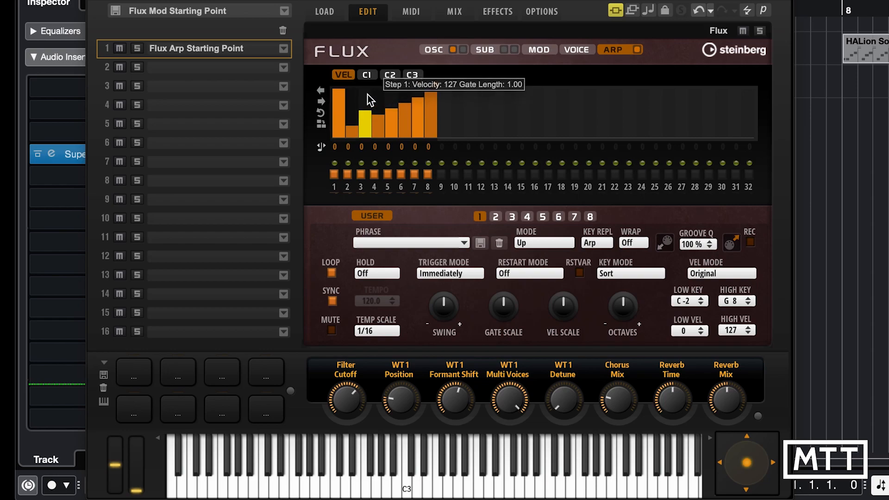
pyautogui.click(392, 95)
pyautogui.click(418, 90)
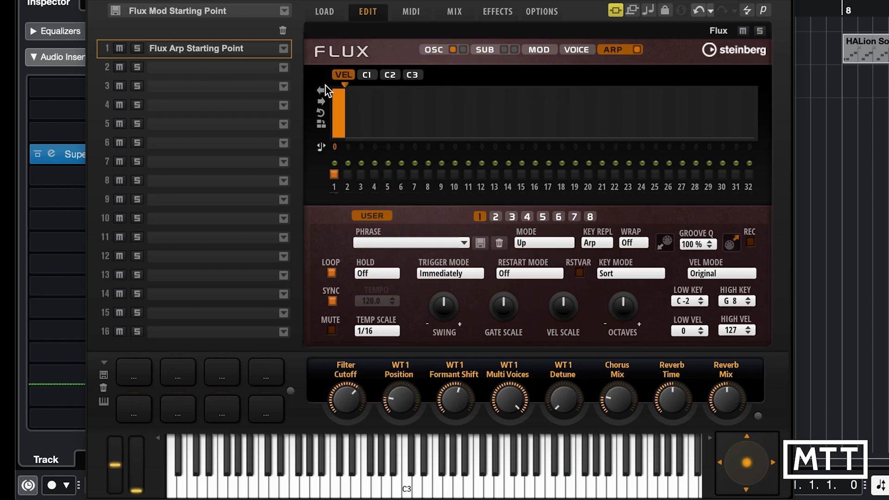
pyautogui.moveTo(344, 87); pyautogui.dragTo(435, 89)
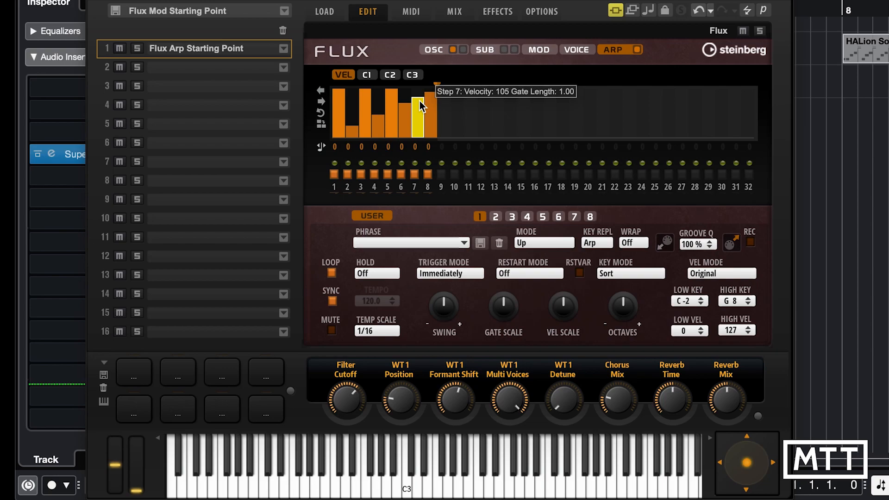
pyautogui.moveTo(419, 101); pyautogui.dragTo(420, 86)
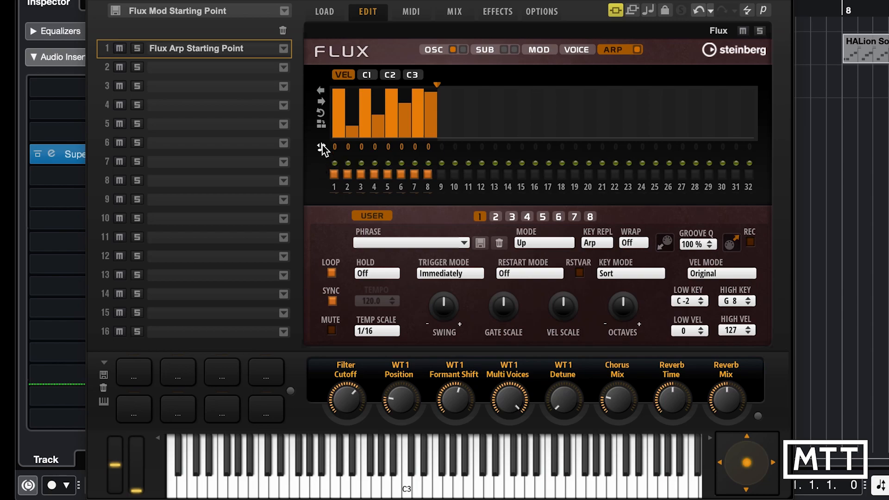
# Transpose step 3 by 3, step 5 by 7 and step 7 by 12 semitones.
pyautogui.doubleClick(362, 147)
pyautogui.write('3')
pyautogui.press('Return')
pyautogui.doubleClick(389, 147)
pyautogui.press('Return')
pyautogui.doubleClick(415, 147)
pyautogui.write('12')
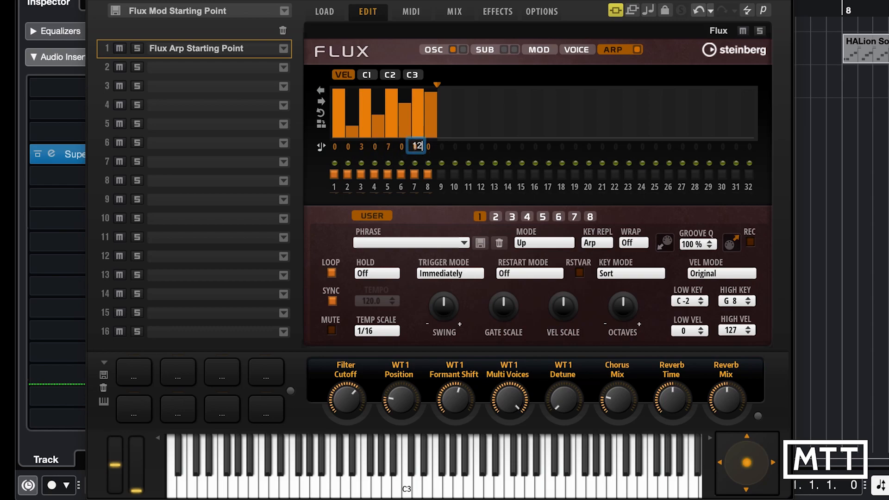
pyautogui.press('Return')
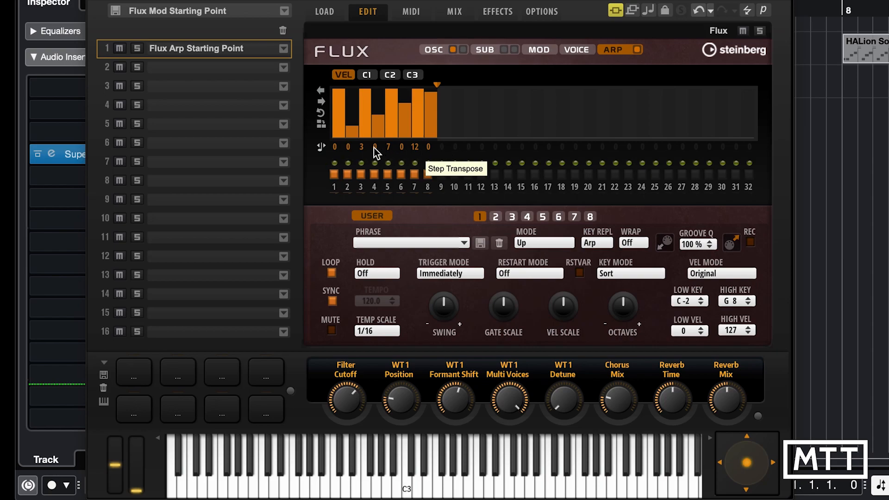
# Try different transpositions on step 7, including 5 and 12, and reset the transposition of all steps to 0.
pyautogui.moveTo(414, 149)
pyautogui.mouseDown()
pyautogui.moveTo(432, 189)
pyautogui.moveTo(432, 150)
pyautogui.mouseUp()
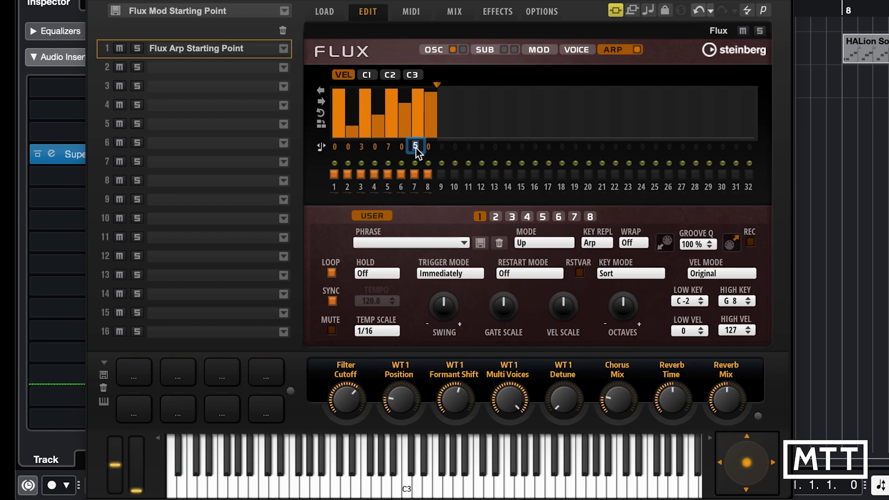
pyautogui.write('12')
pyautogui.press('Return')
pyautogui.write('0')
pyautogui.press('Return')
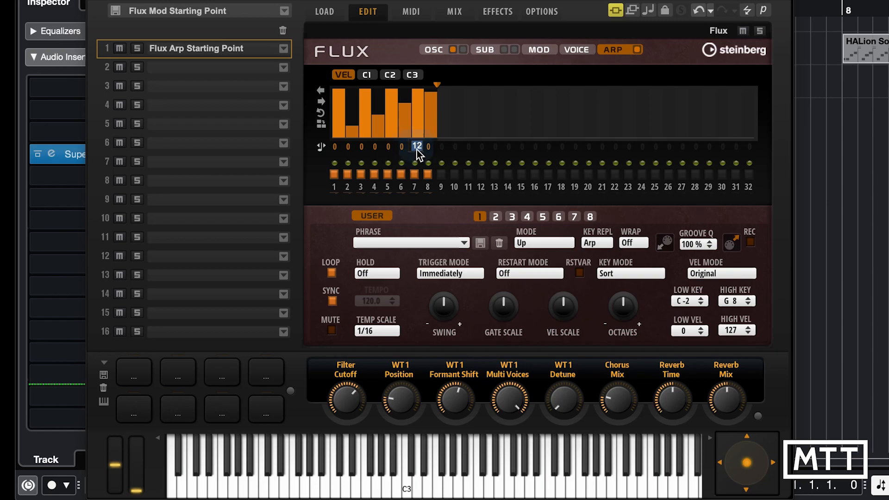
pyautogui.write('0')
pyautogui.press('Return')
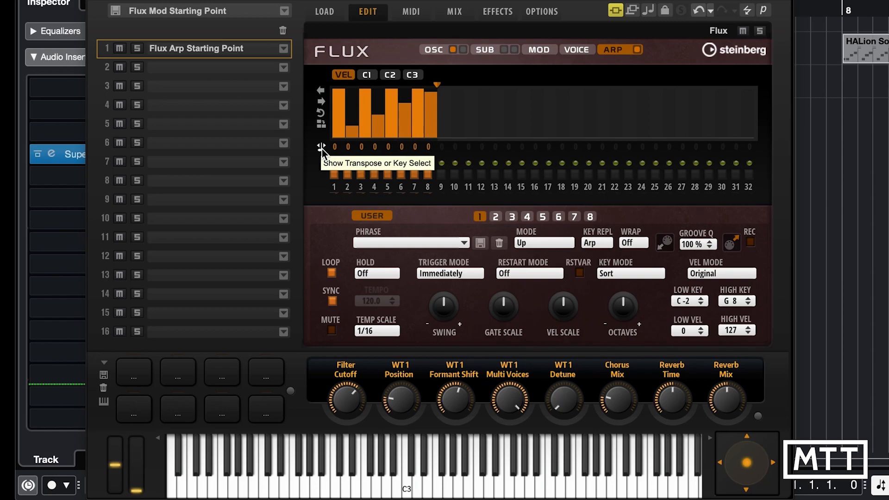
# Show key select values for the steps and try the Down arpeggiator mode before returning to Up.
pyautogui.click(321, 149)
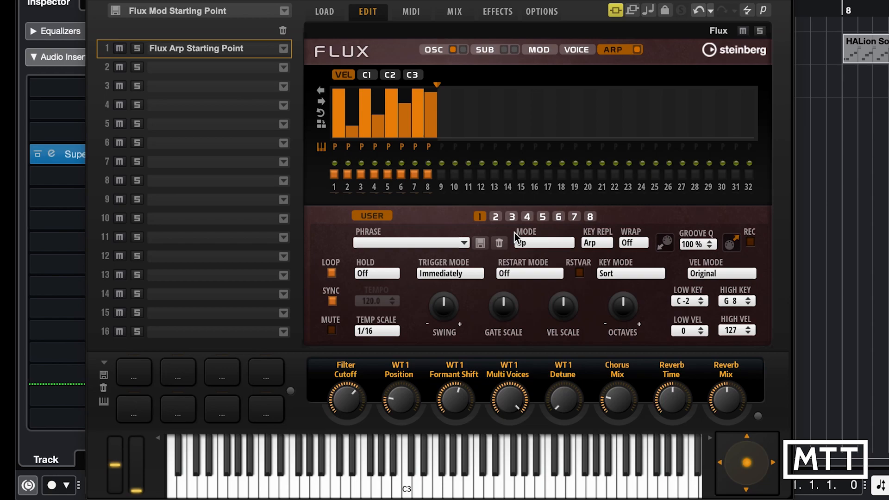
pyautogui.click(550, 244)
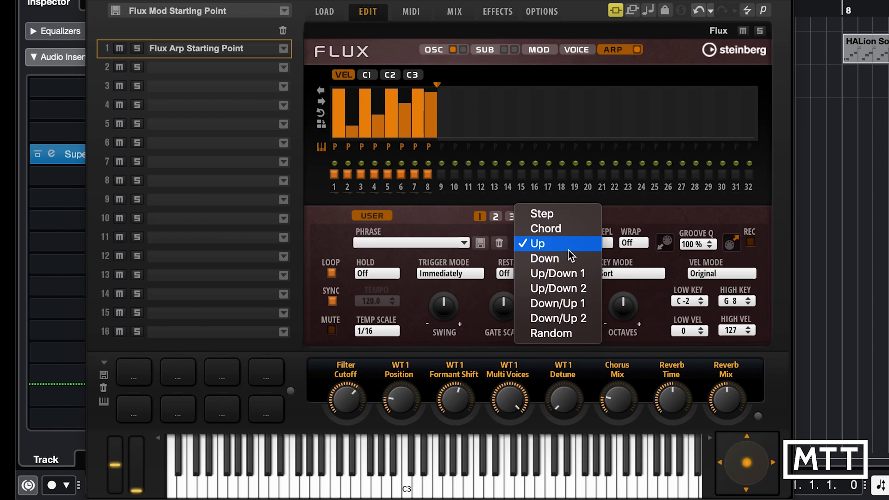
pyautogui.click(568, 249)
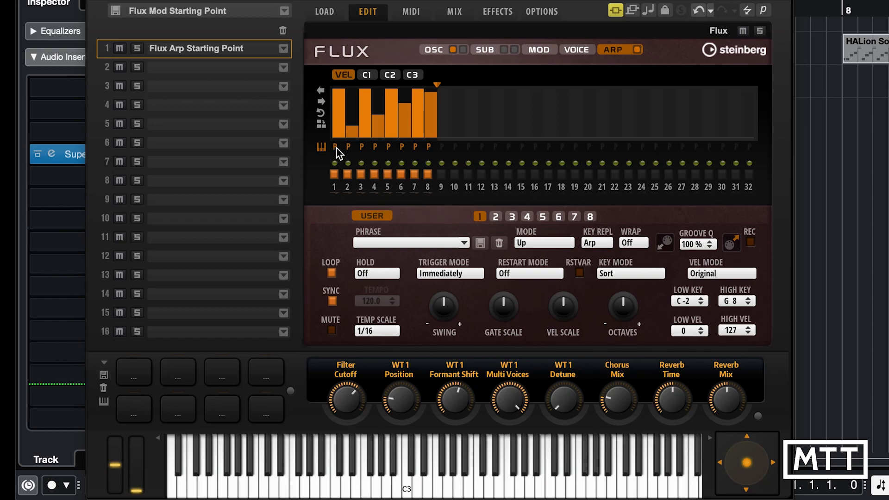
pyautogui.click(541, 242)
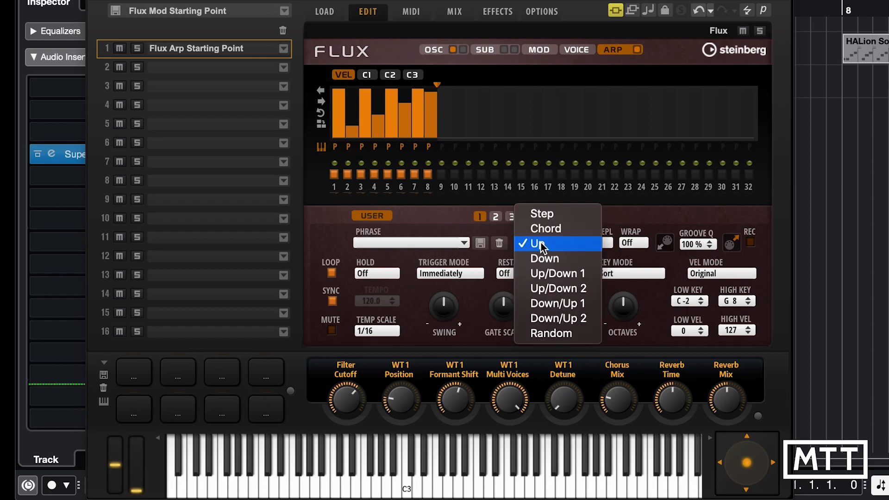
pyautogui.click(546, 259)
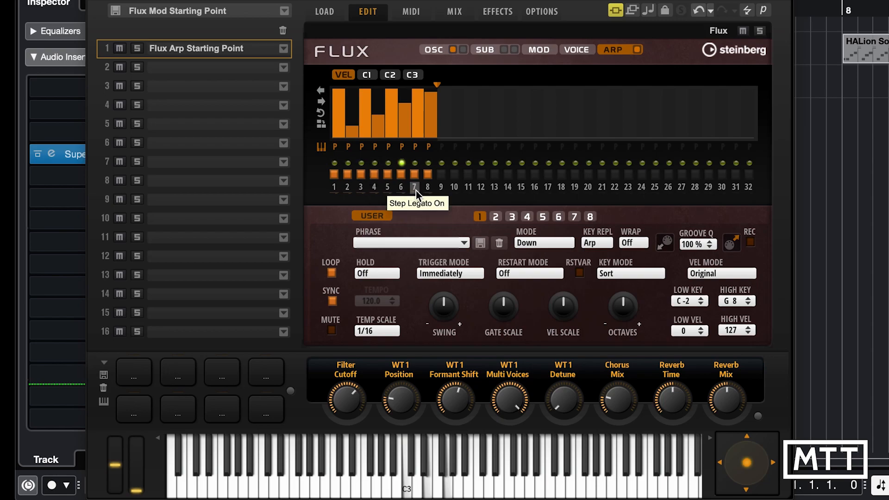
pyautogui.click(535, 246)
pyautogui.click(541, 228)
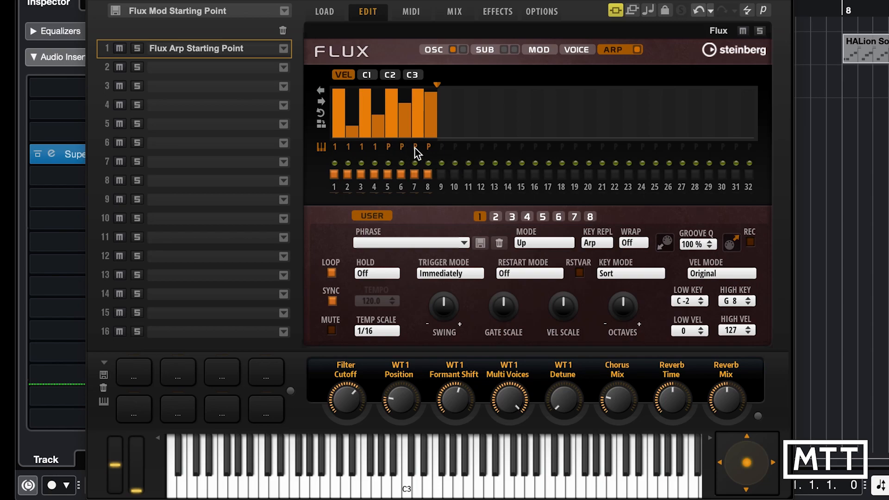
# Set step 7's key select to A and transpose step 3 by -12, ending on the key select display.
pyautogui.moveTo(417, 149); pyautogui.dragTo(434, 126)
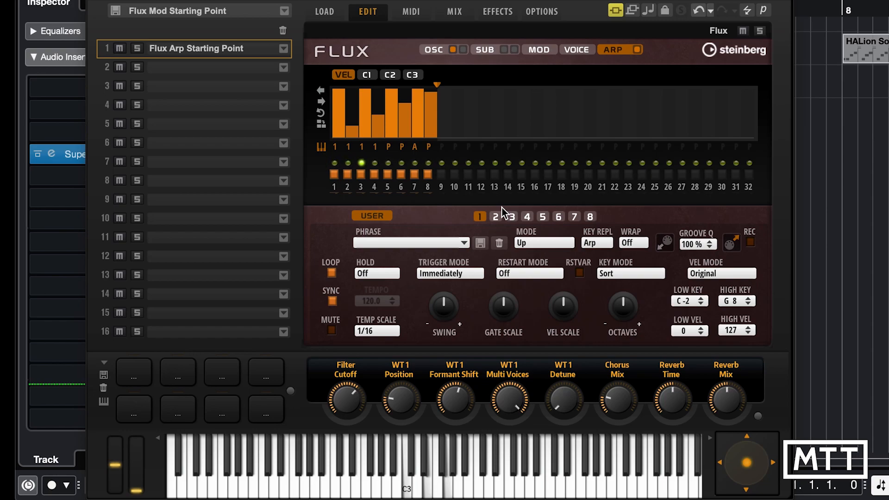
pyautogui.click(323, 146)
pyautogui.doubleClick(362, 146)
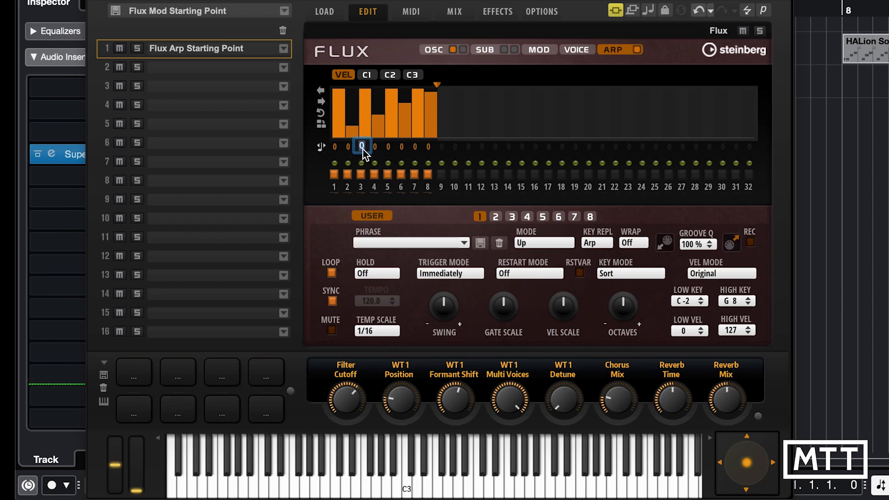
pyautogui.write('-12')
pyautogui.press('Return')
pyautogui.click(323, 147)
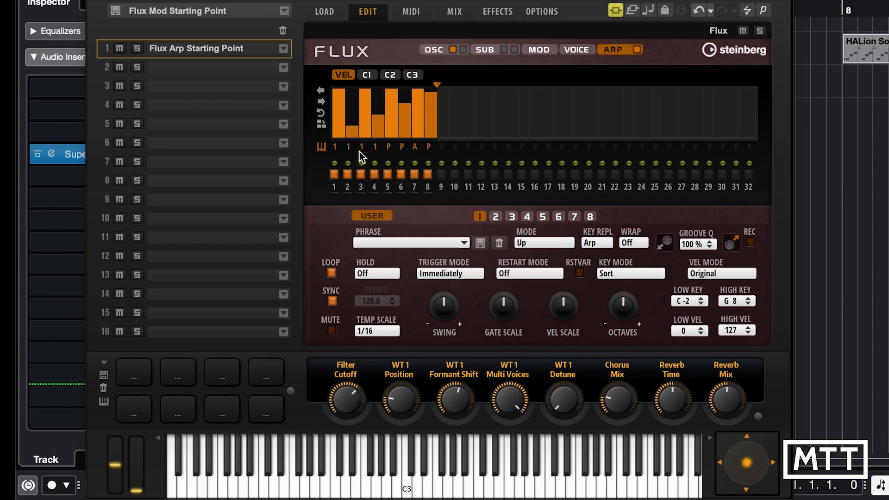
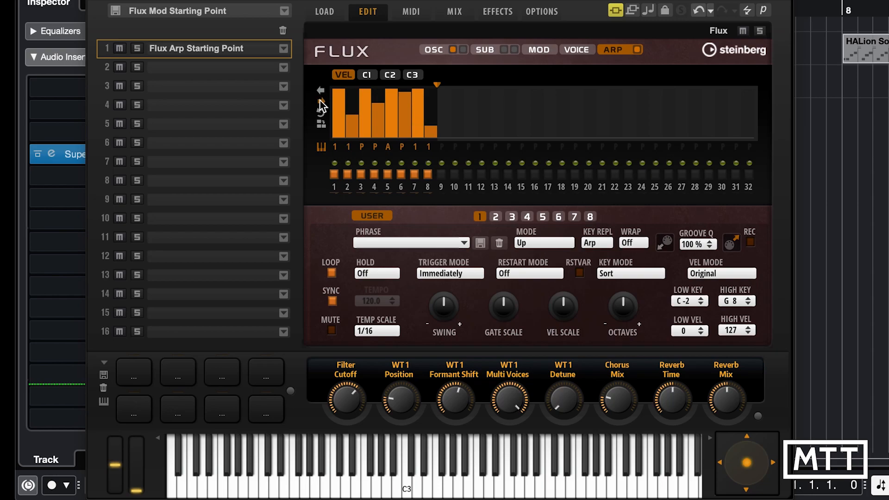
# Shift the phrase two steps to the right, trying it reversed between the two shifts.
pyautogui.click(320, 101)
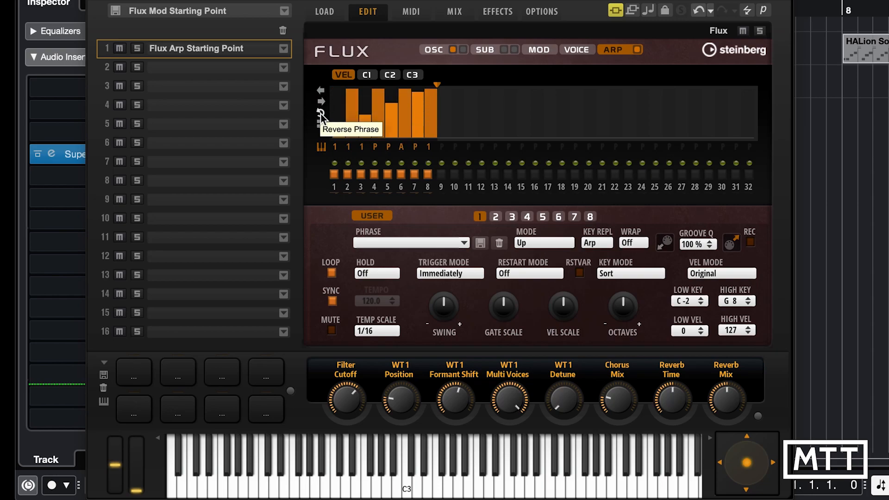
pyautogui.click(321, 114)
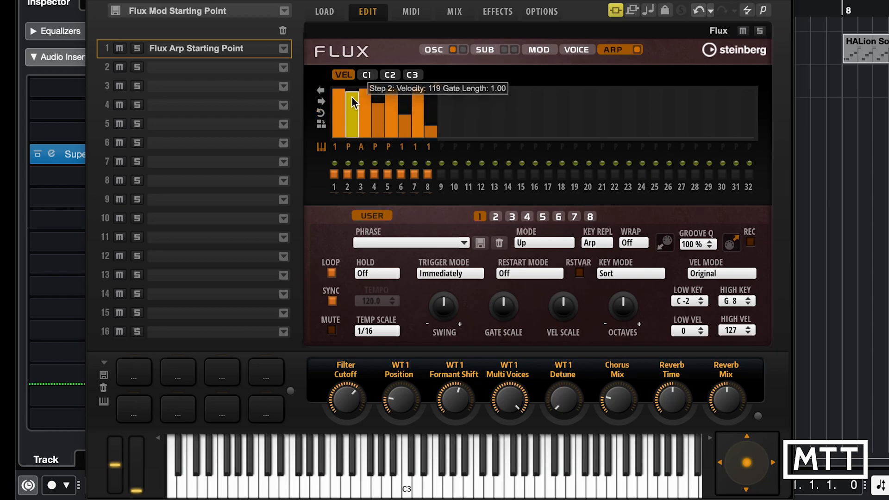
pyautogui.click(321, 114)
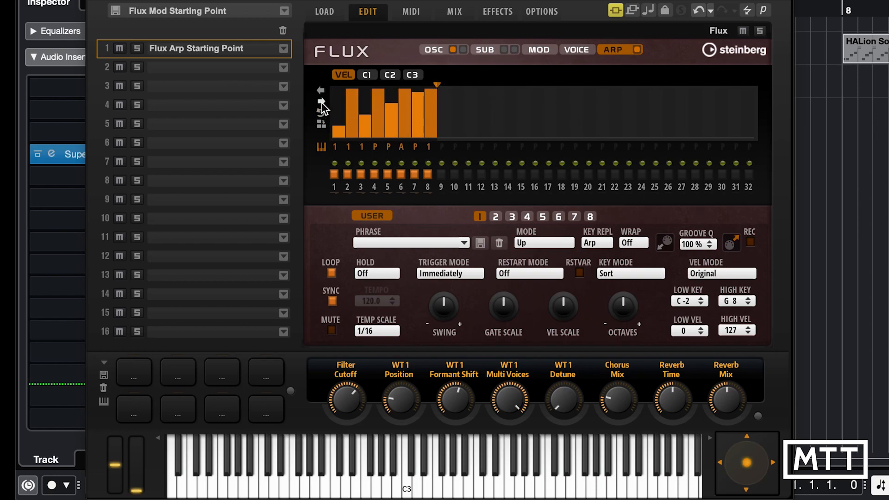
pyautogui.click(321, 104)
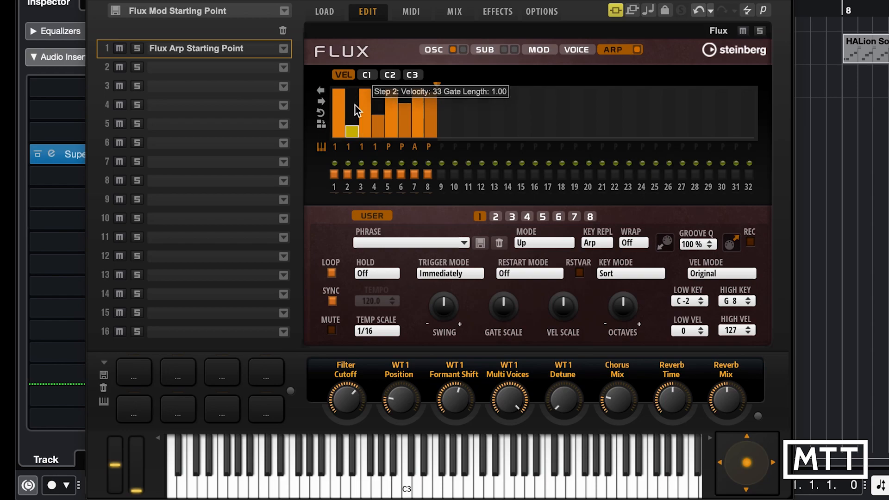
# Duplicate the phrase to sixteen steps and lower the velocity of step 7 to roughly half.
pyautogui.click(322, 125)
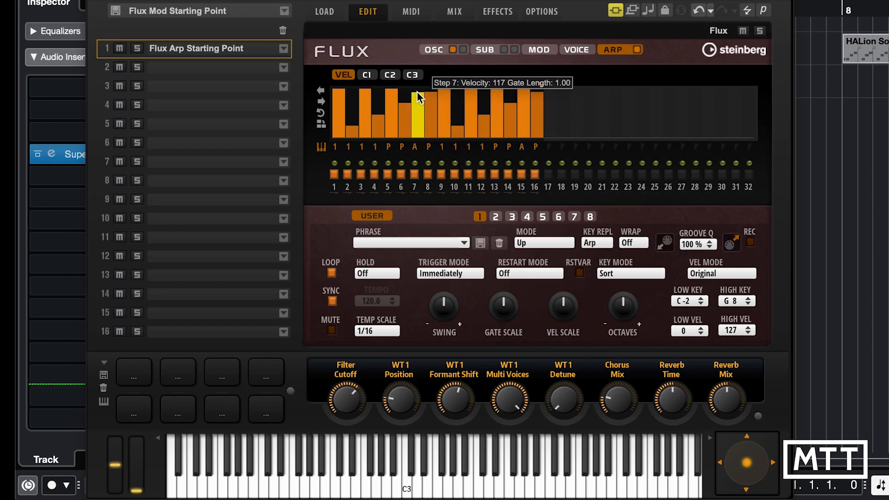
pyautogui.moveTo(416, 91); pyautogui.dragTo(418, 114)
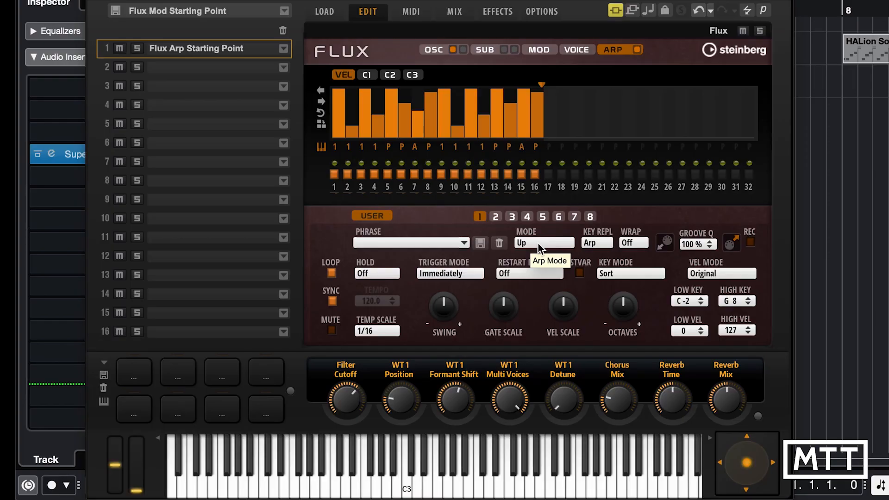
# Try the Step and Chord arpeggiator modes and return the mode to Up.
pyautogui.click(538, 242)
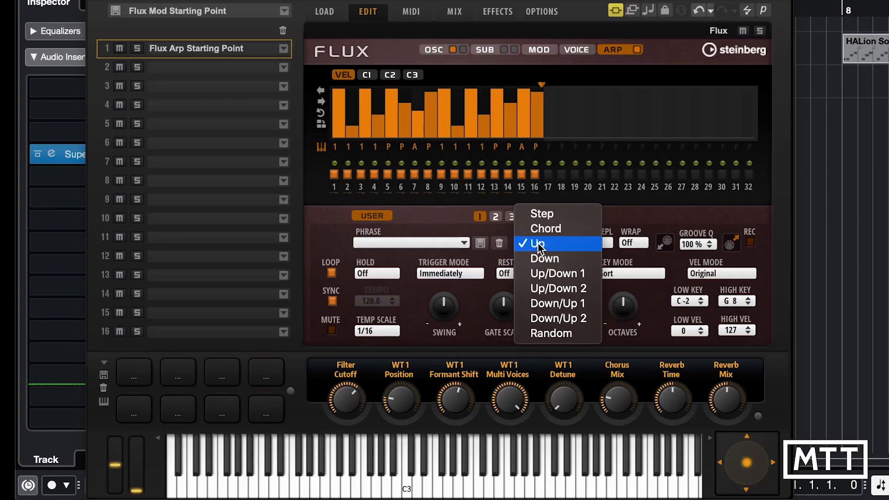
pyautogui.click(542, 214)
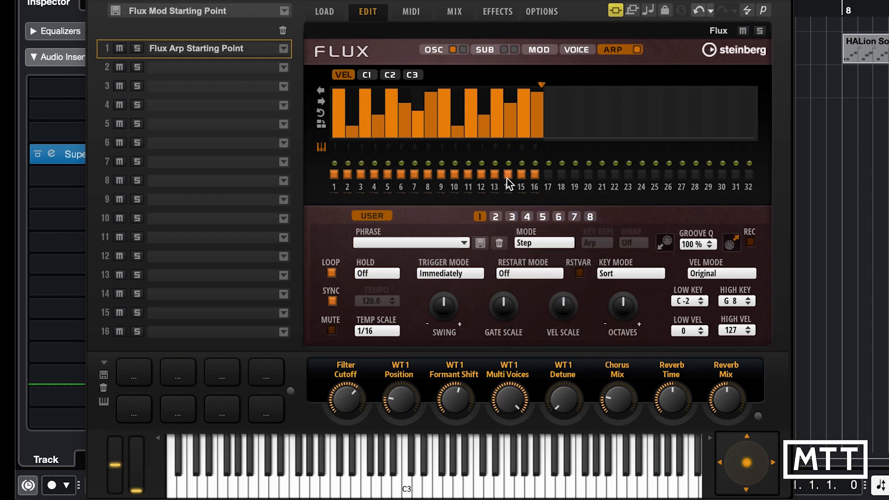
pyautogui.click(531, 244)
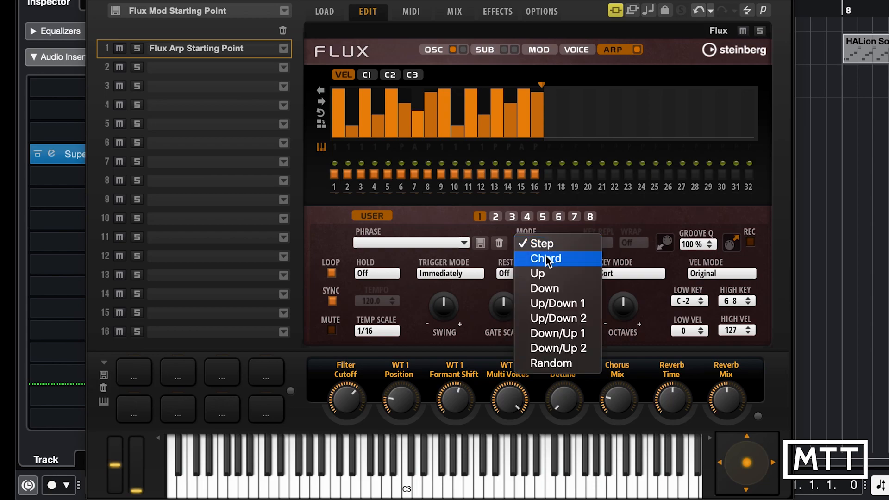
pyautogui.click(537, 258)
pyautogui.click(530, 245)
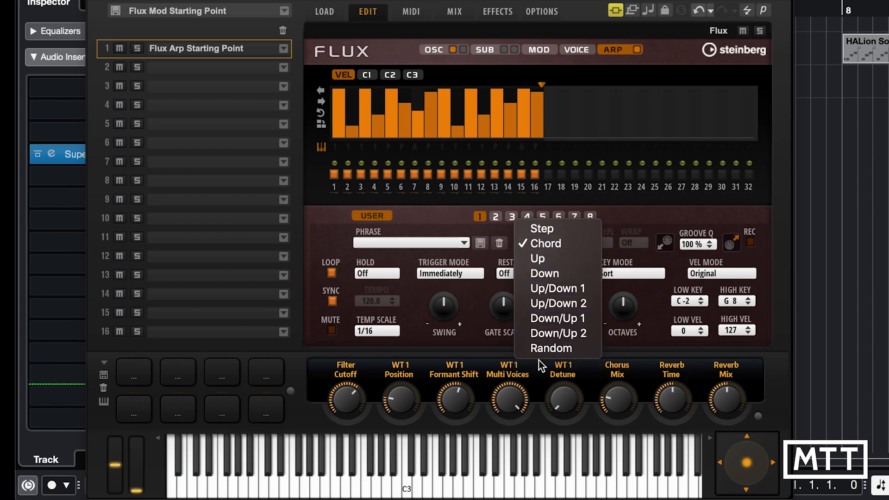
pyautogui.click(537, 258)
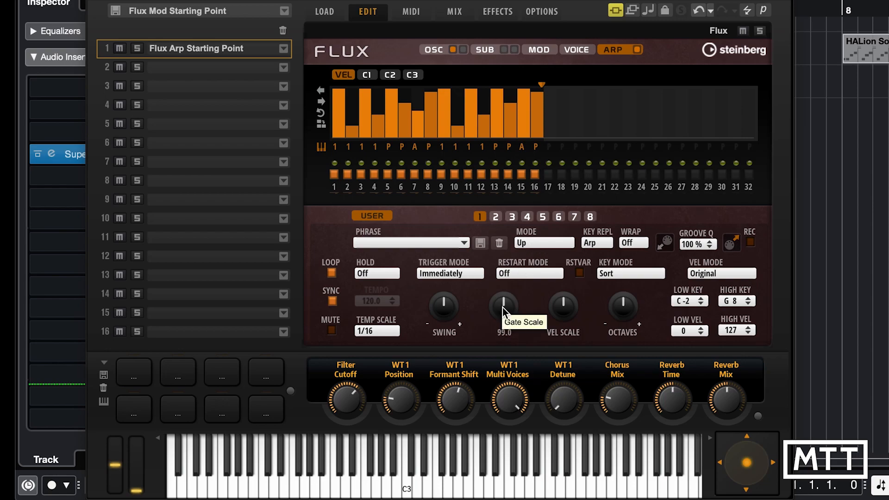
# Raise the gate scale to about 142.8 and set step 15's key select to 3.
pyautogui.moveTo(505, 302); pyautogui.dragTo(500, 229)
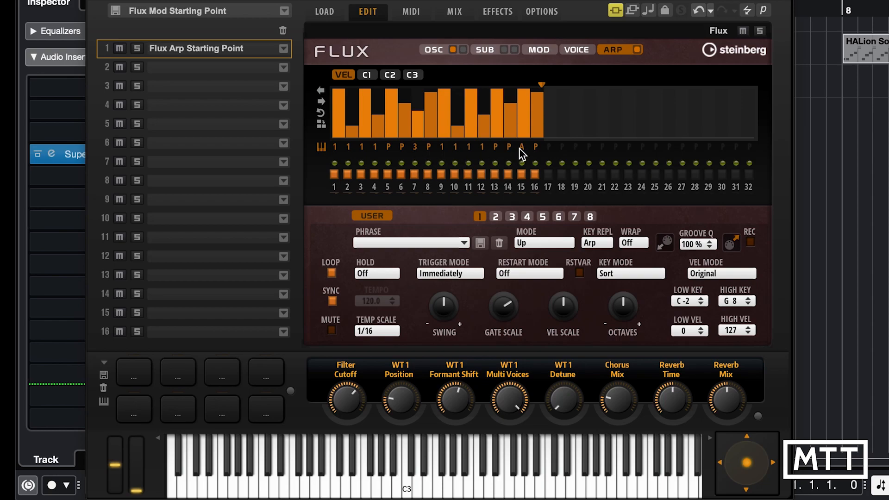
pyautogui.moveTo(520, 160); pyautogui.dragTo(520, 163)
# Enable Mono in the voice settings and return to the arpeggiator editor.
pyautogui.click(567, 49)
pyautogui.click(519, 89)
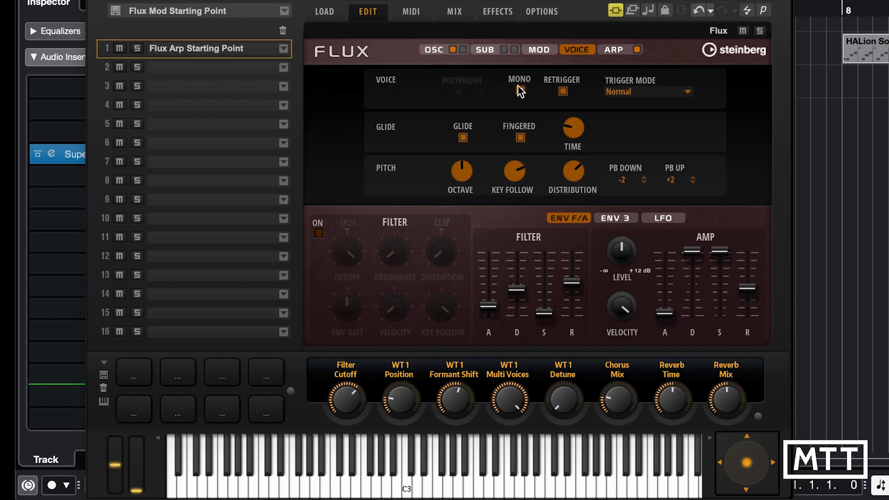
pyautogui.click(612, 51)
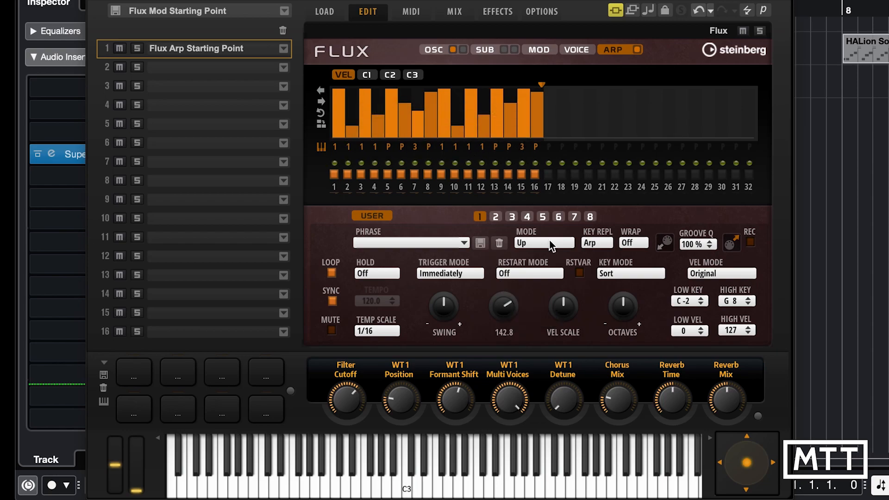
# Return the gate scale to its centre value and toggle legato on steps 6 and 8.
pyautogui.click(506, 337)
pyautogui.write('140')
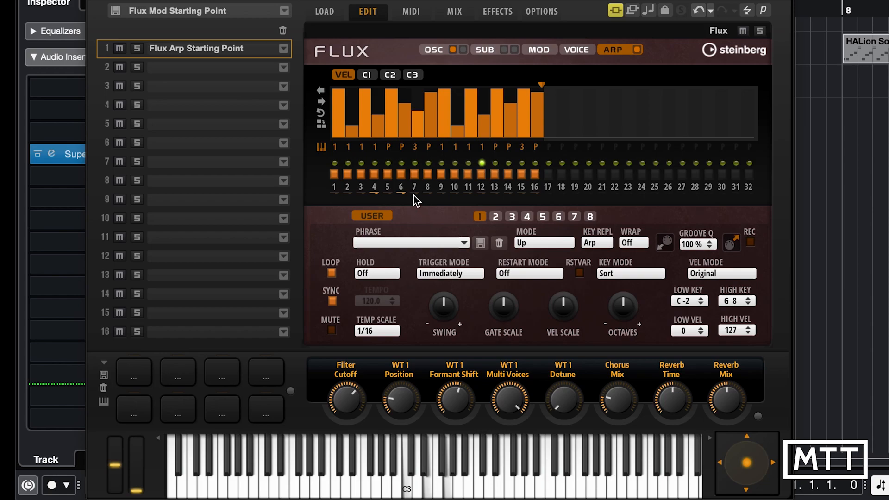
pyautogui.click(402, 191)
pyautogui.click(429, 192)
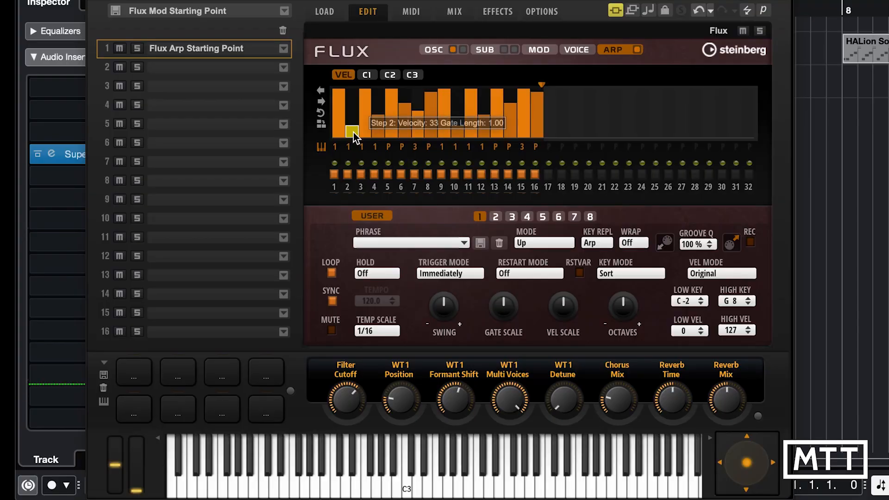
# Extend step 1's gate length to 1.49, shorten it to less than one step and re-enable step 2.
pyautogui.moveTo(353, 132); pyautogui.dragTo(343, 113)
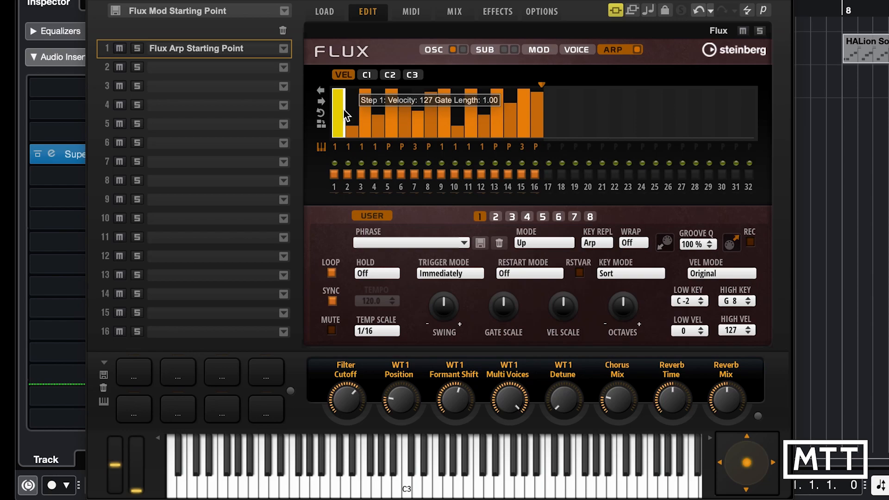
pyautogui.moveTo(343, 110)
pyautogui.mouseDown()
pyautogui.moveTo(333, 110)
pyautogui.moveTo(351, 103)
pyautogui.mouseUp()
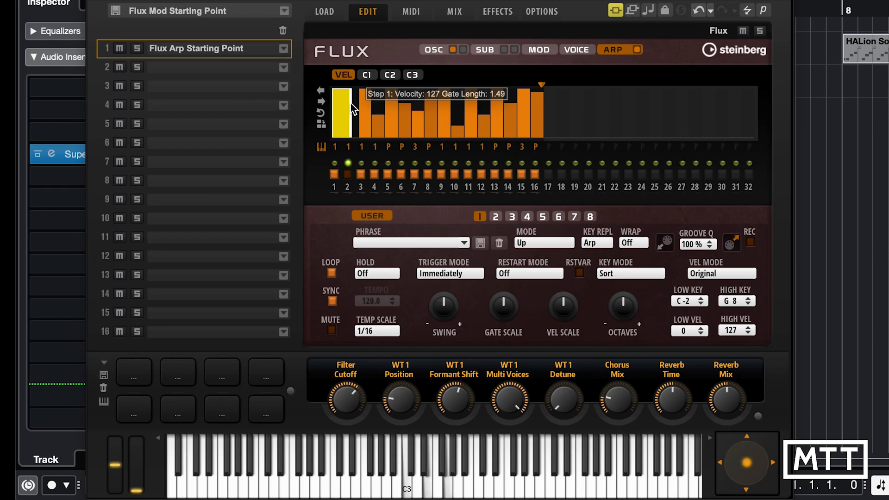
pyautogui.moveTo(351, 104); pyautogui.dragTo(336, 116)
pyautogui.click(348, 174)
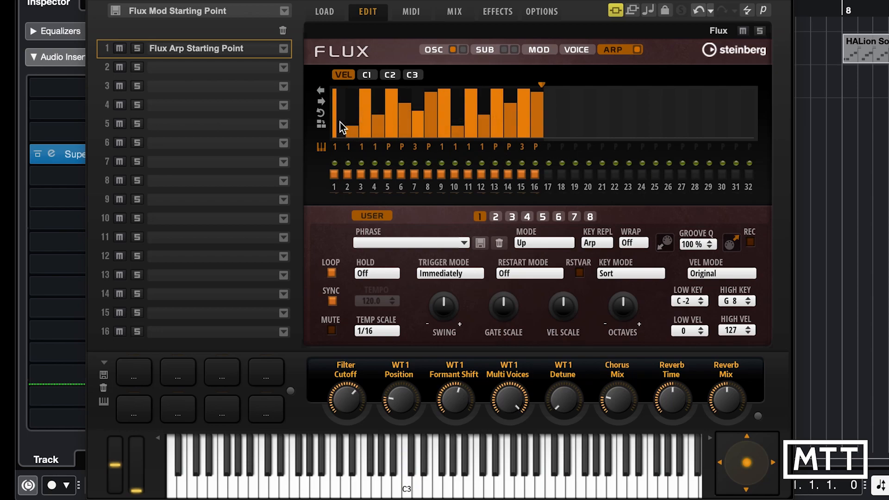
# Undo the last edit and fill the gap between steps 1 and 2.
pyautogui.hotkey('ctrl', 'z')
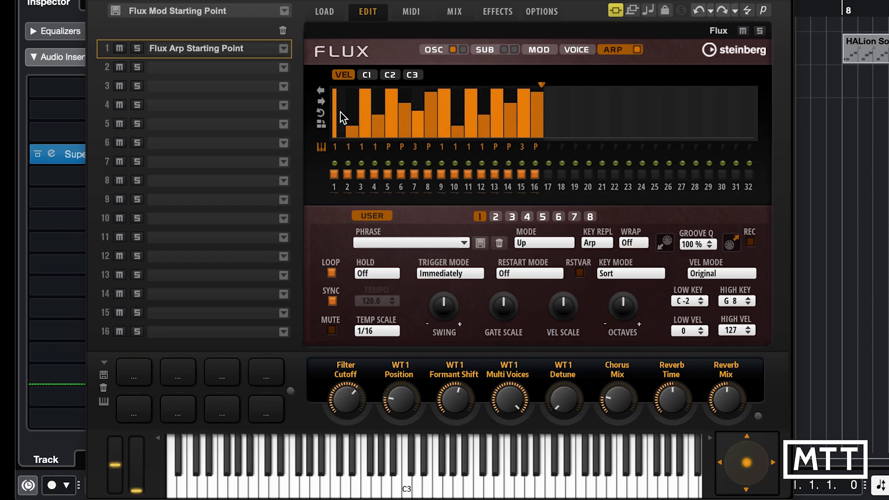
pyautogui.rightClick(341, 118)
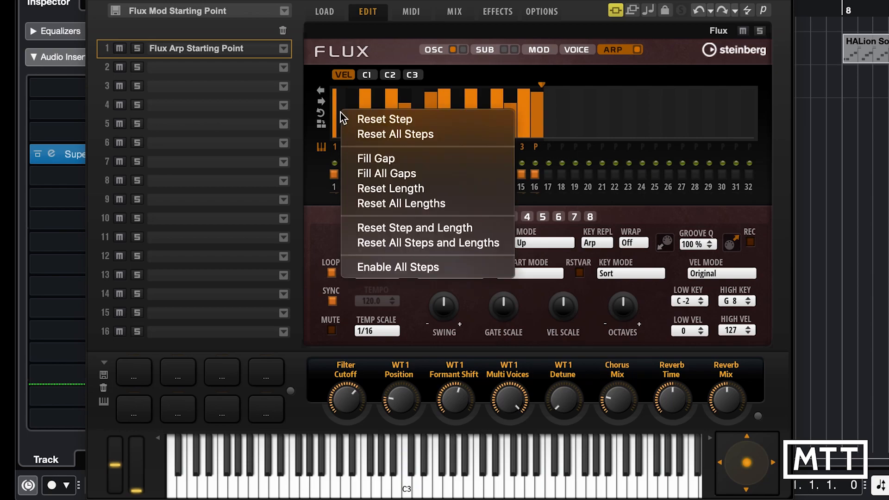
pyautogui.click(369, 159)
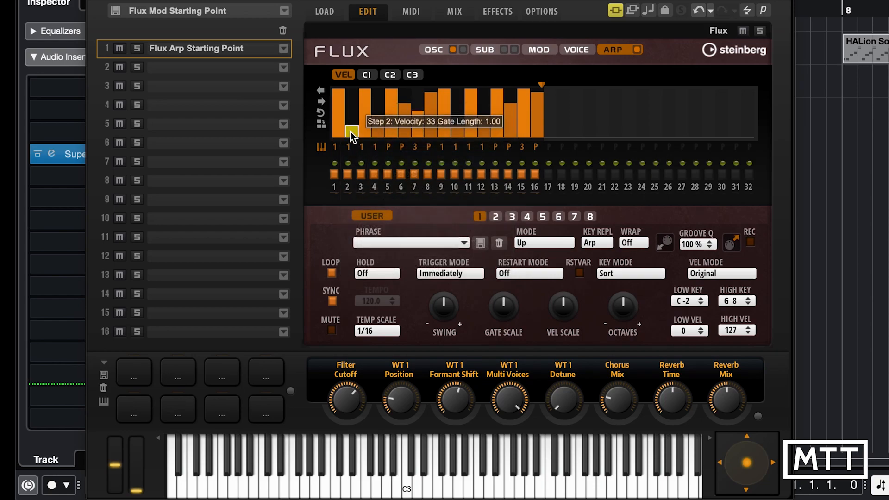
# Open the editing commands for step 1 and shorten its gate length to about 0.23.
pyautogui.rightClick(340, 115)
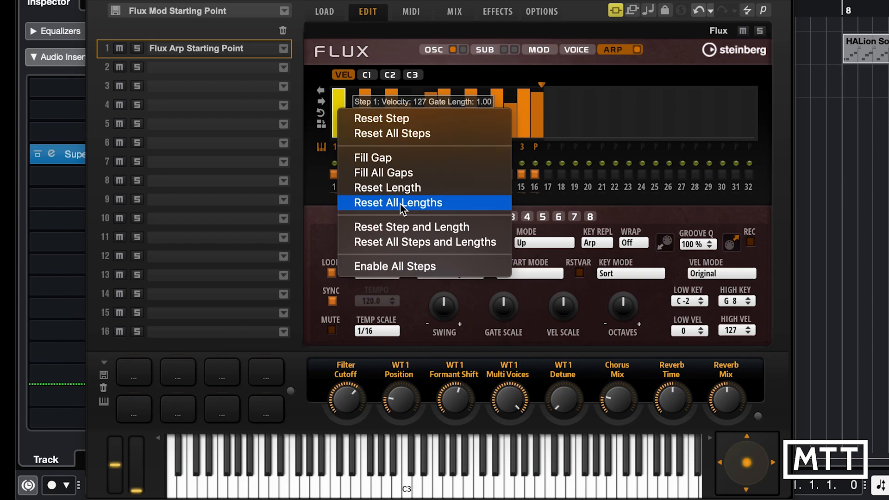
pyautogui.click(384, 119)
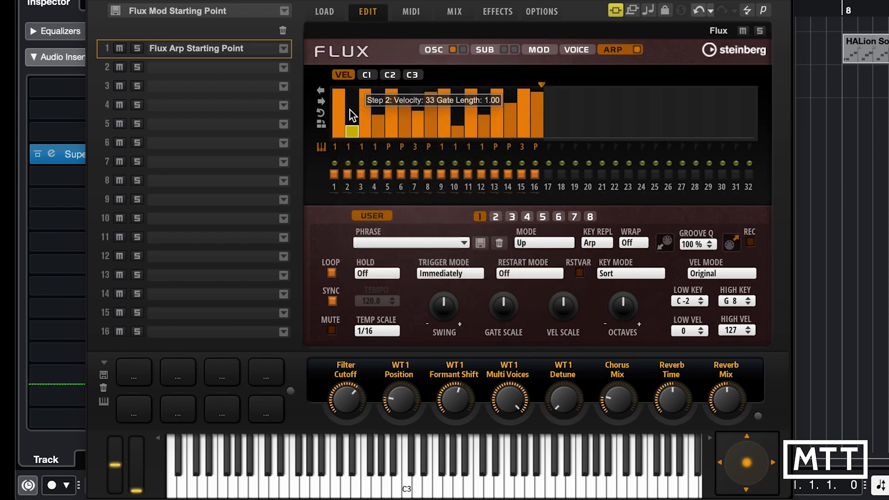
pyautogui.moveTo(345, 112); pyautogui.dragTo(337, 112)
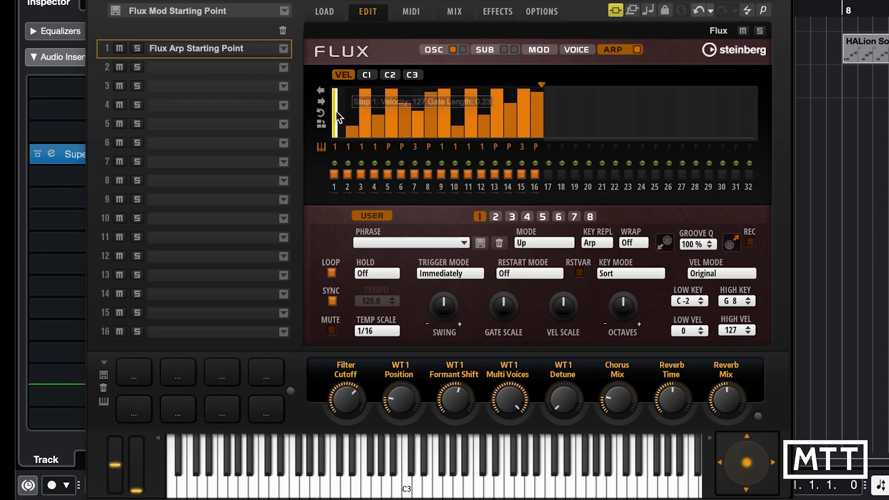
# Reset the velocities of all steps, and undo the reset.
pyautogui.rightClick(344, 106)
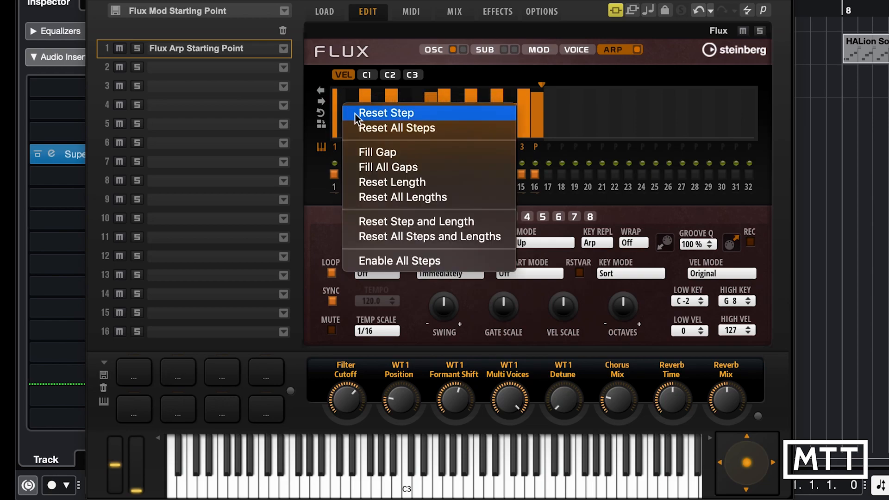
pyautogui.click(354, 114)
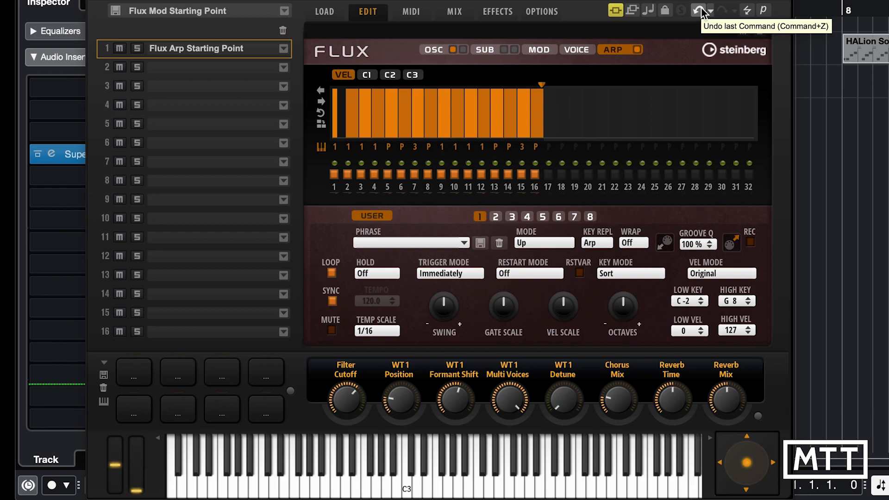
pyautogui.click(700, 7)
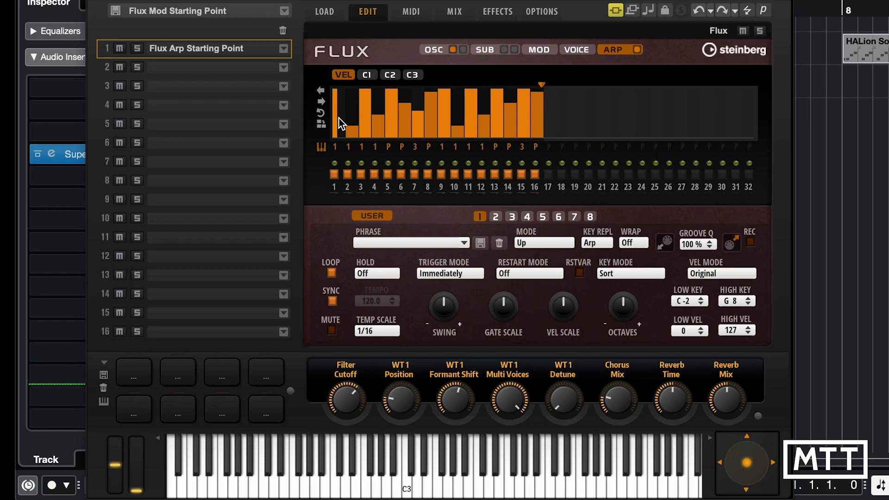
# Set step 1's gate length to 0.55.
pyautogui.moveTo(339, 118); pyautogui.dragTo(339, 118)
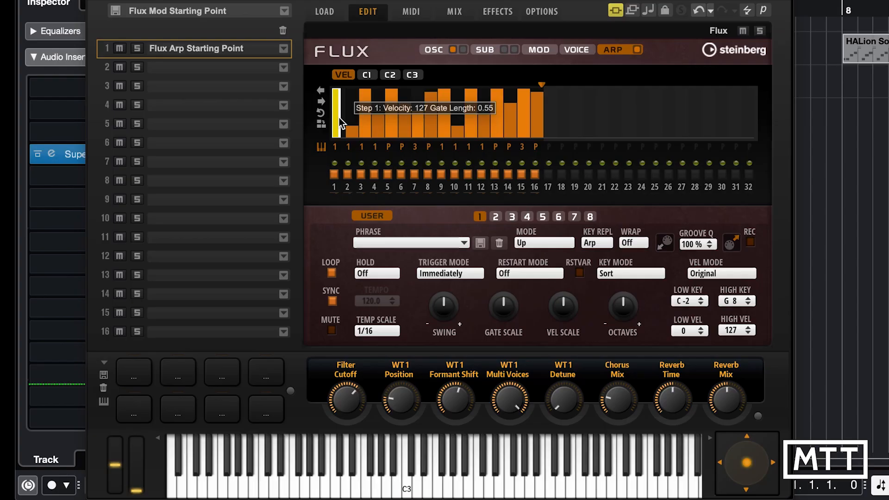
pyautogui.hotkey('ctrl', 'a')
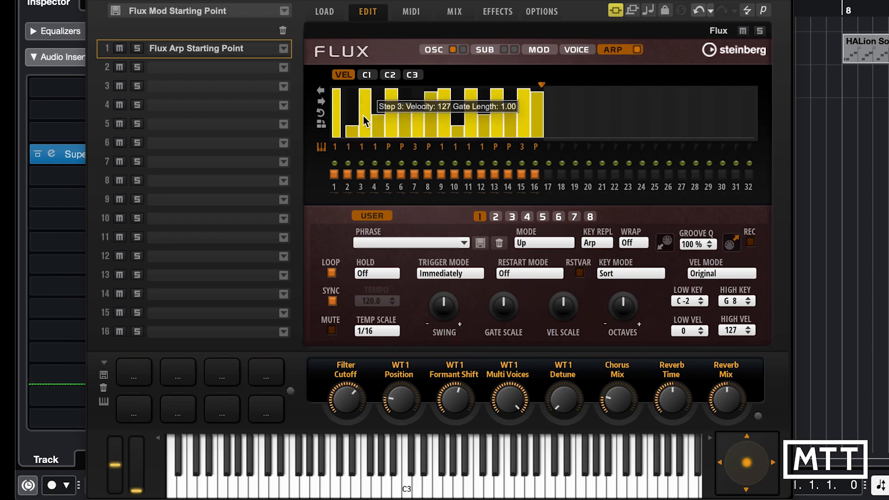
pyautogui.click(344, 111)
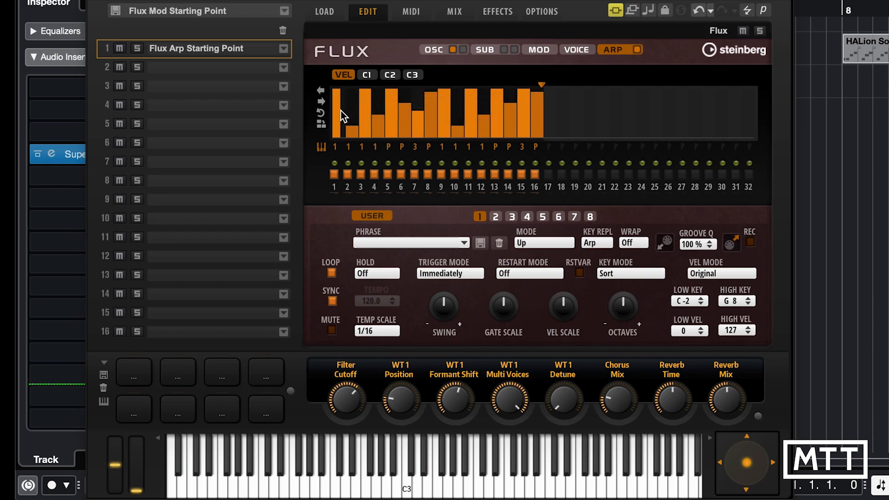
# Shorten all gate lengths together until step 1 reaches 0.01, and lengthen step 1 alone to 0.78.
pyautogui.hotkey('ctrl', 'a')
pyautogui.moveTo(336, 111); pyautogui.dragTo(332, 111)
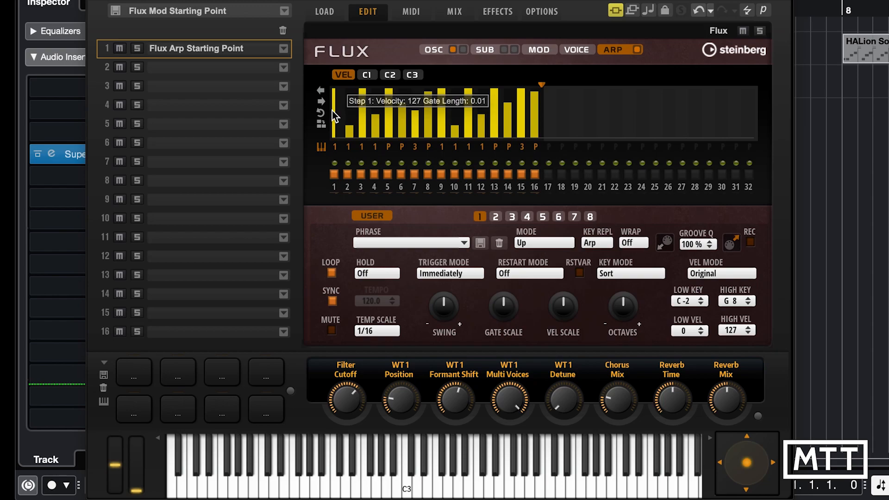
pyautogui.click(333, 112)
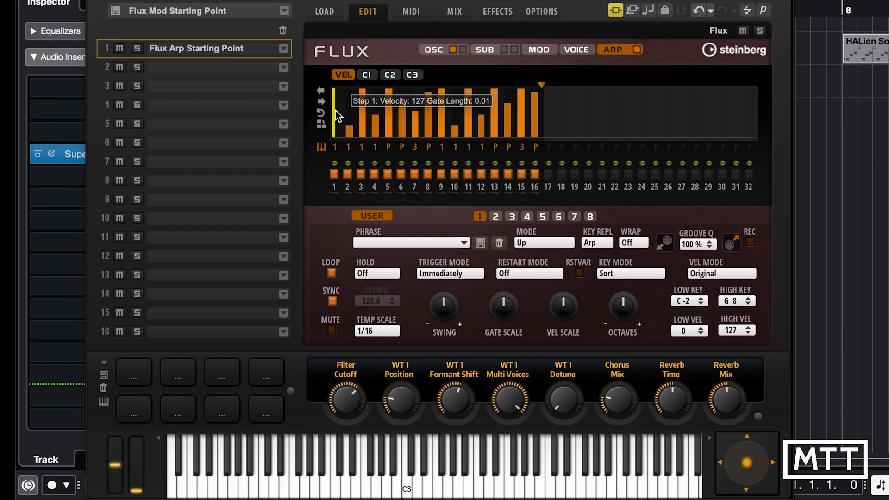
pyautogui.moveTo(335, 110); pyautogui.dragTo(345, 111)
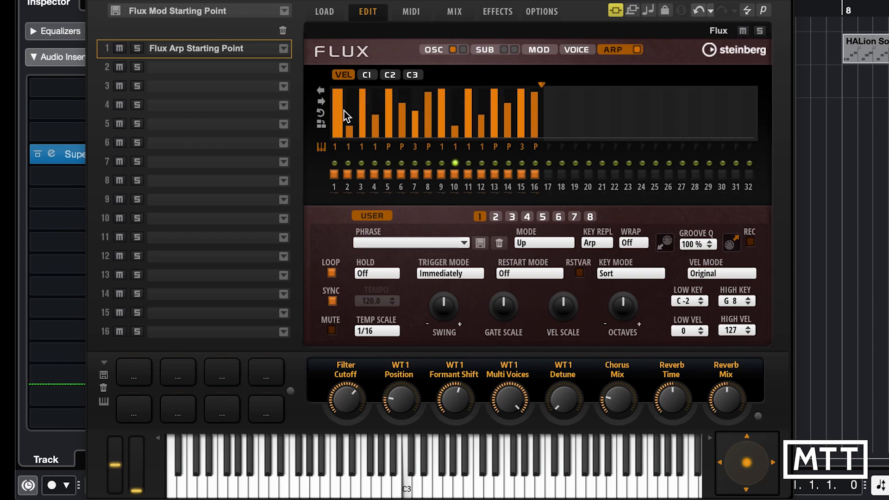
pyautogui.moveTo(348, 112)
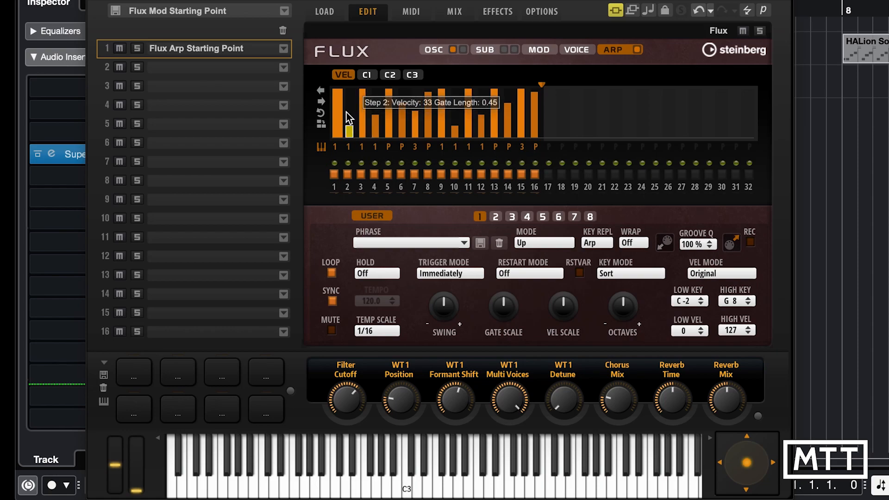
# Lower all steps' velocities together, bringing step 2 to 19, and raise step 9 alone to about full velocity.
pyautogui.press('shift')
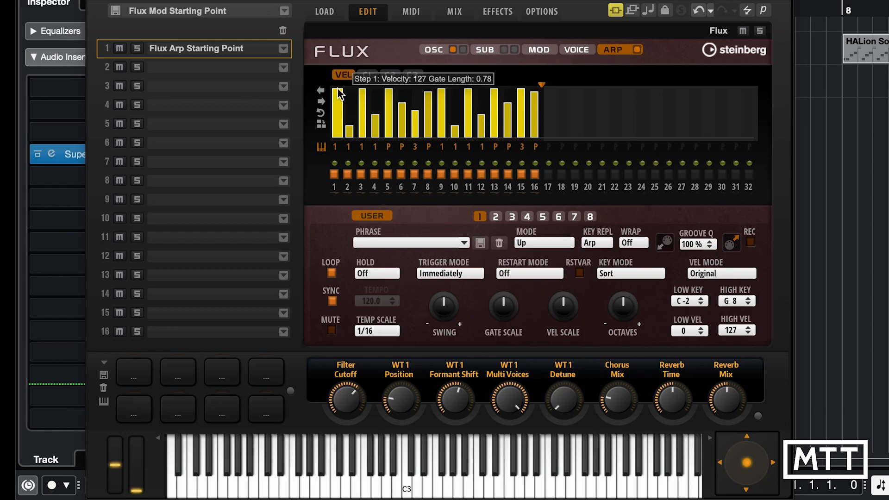
pyautogui.moveTo(338, 93)
pyautogui.mouseDown()
pyautogui.moveTo(340, 103)
pyautogui.moveTo(339, 94)
pyautogui.mouseUp()
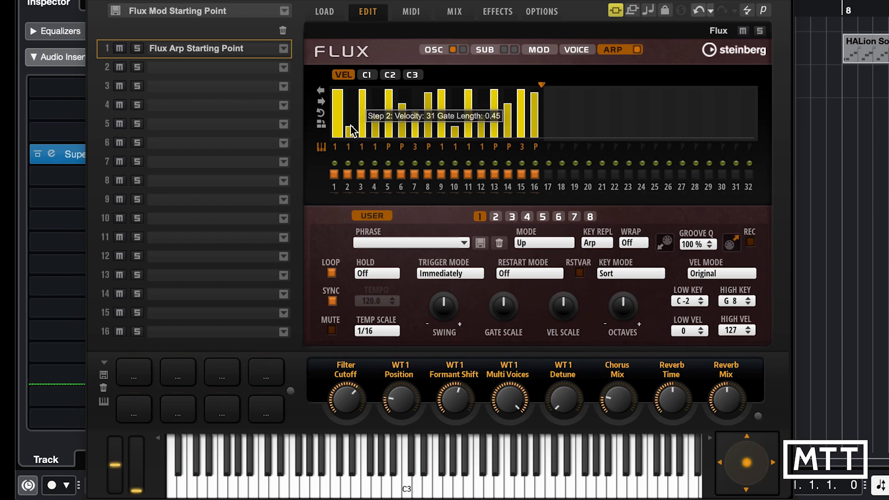
pyautogui.moveTo(341, 93)
pyautogui.mouseDown()
pyautogui.moveTo(341, 122)
pyautogui.moveTo(341, 89)
pyautogui.mouseUp()
pyautogui.moveTo(350, 128)
pyautogui.mouseDown()
pyautogui.moveTo(350, 142)
pyautogui.moveTo(351, 124)
pyautogui.mouseUp()
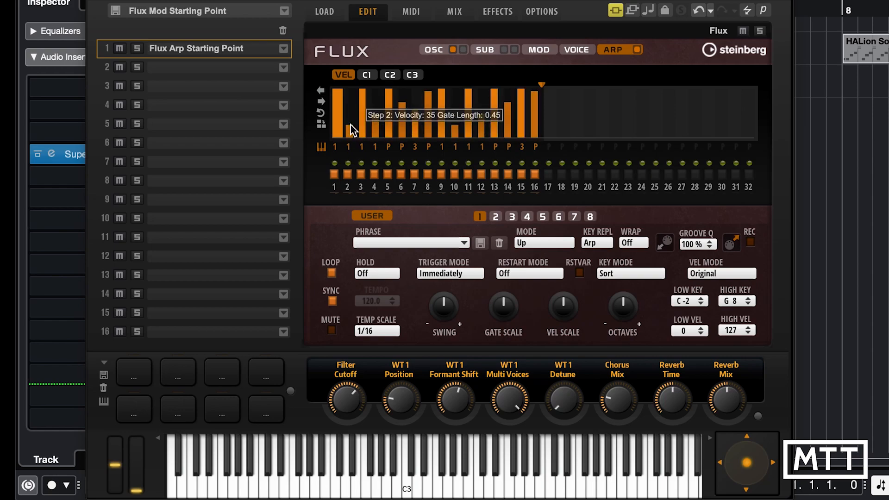
pyautogui.click(351, 124)
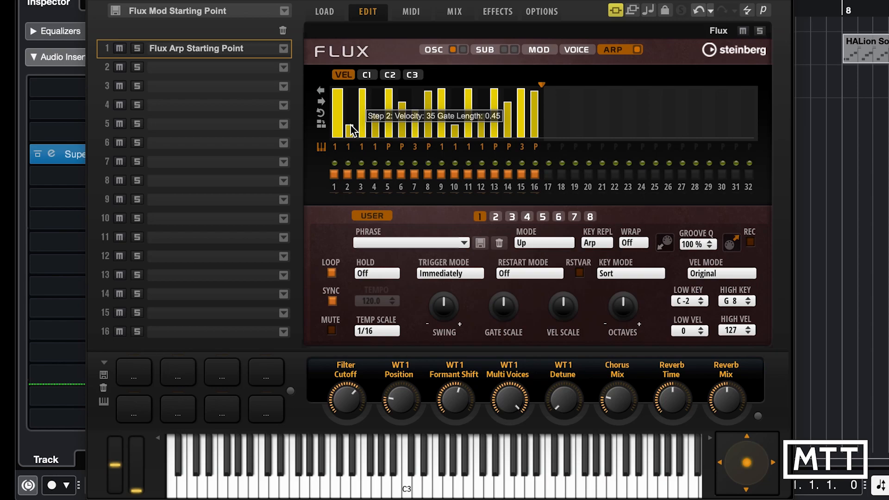
pyautogui.moveTo(338, 88)
pyautogui.mouseDown()
pyautogui.moveTo(339, 100)
pyautogui.moveTo(340, 89)
pyautogui.mouseUp()
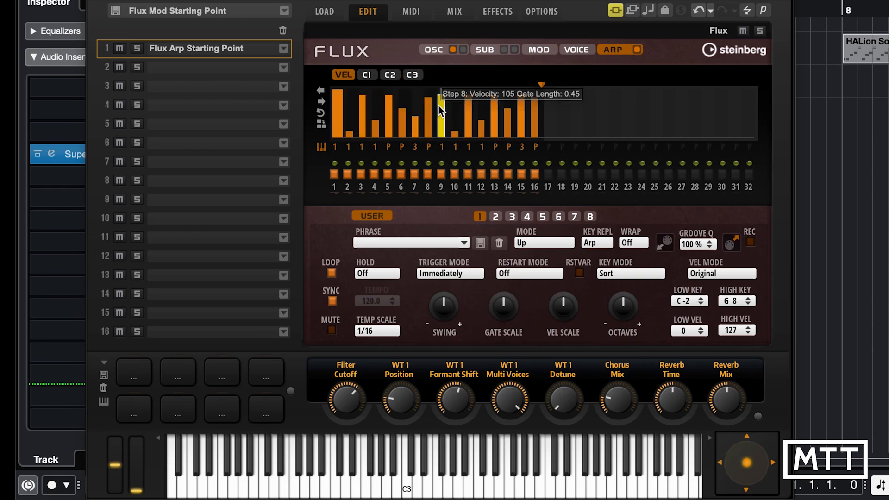
pyautogui.moveTo(443, 96); pyautogui.dragTo(443, 90)
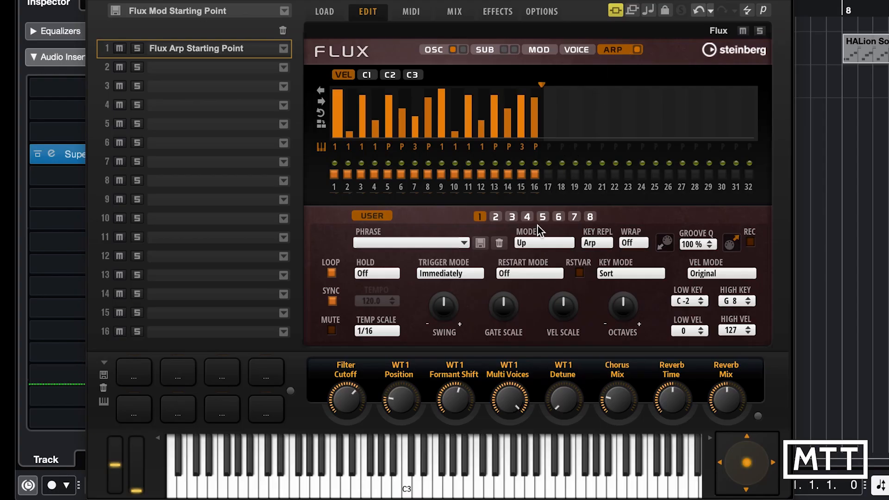
# Set the gate scale to 121.9 and raise step 2's velocity to about half.
pyautogui.moveTo(337, 127)
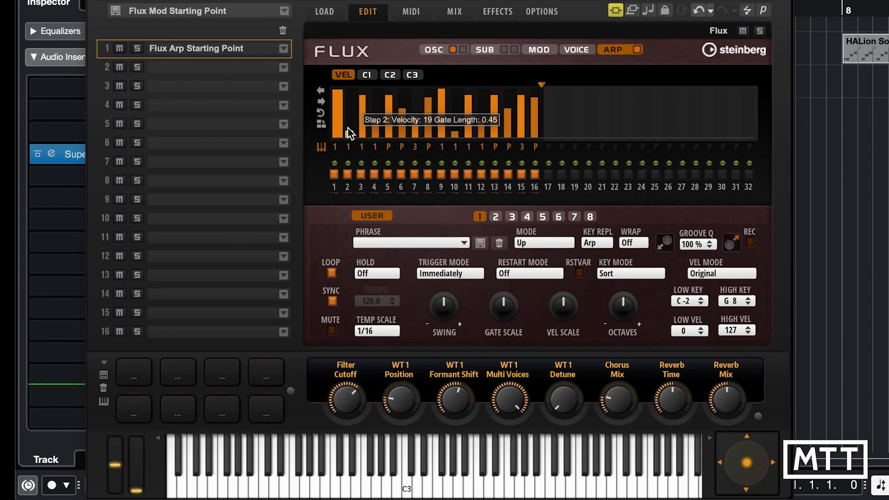
pyautogui.moveTo(508, 309); pyautogui.dragTo(507, 292)
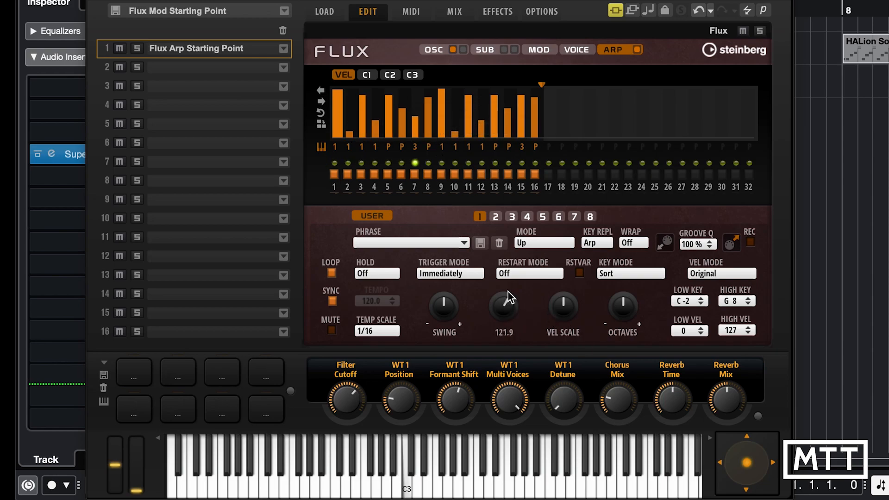
pyautogui.moveTo(349, 135)
pyautogui.moveTo(349, 135); pyautogui.dragTo(350, 116)
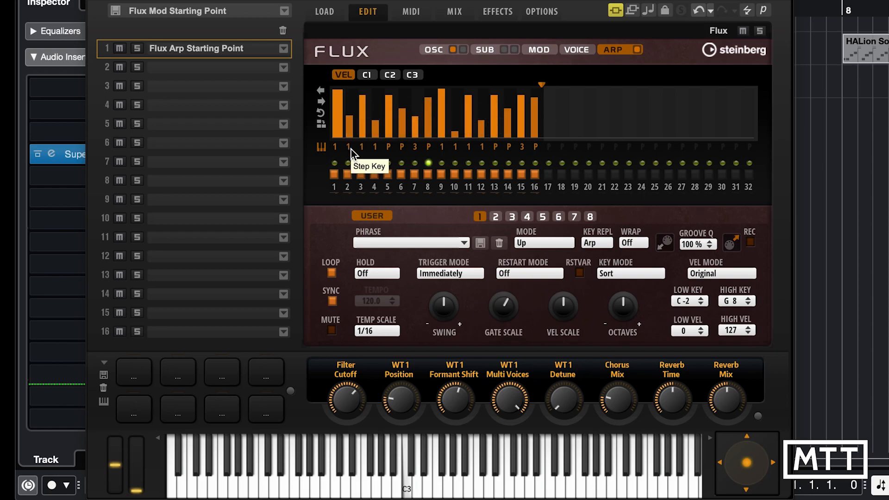
# Switch the step row to transposition and transpose step 2 by -12 semitones.
pyautogui.click(321, 147)
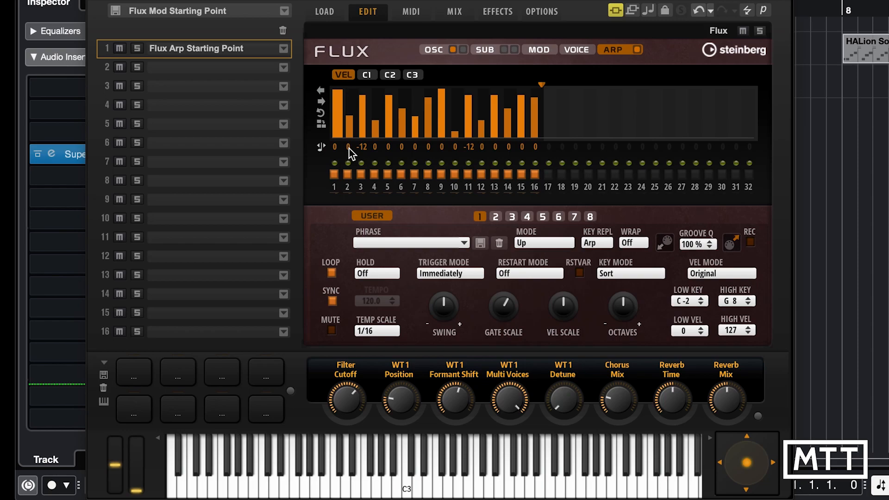
pyautogui.doubleClick(348, 146)
pyautogui.write('12')
pyautogui.press('Return')
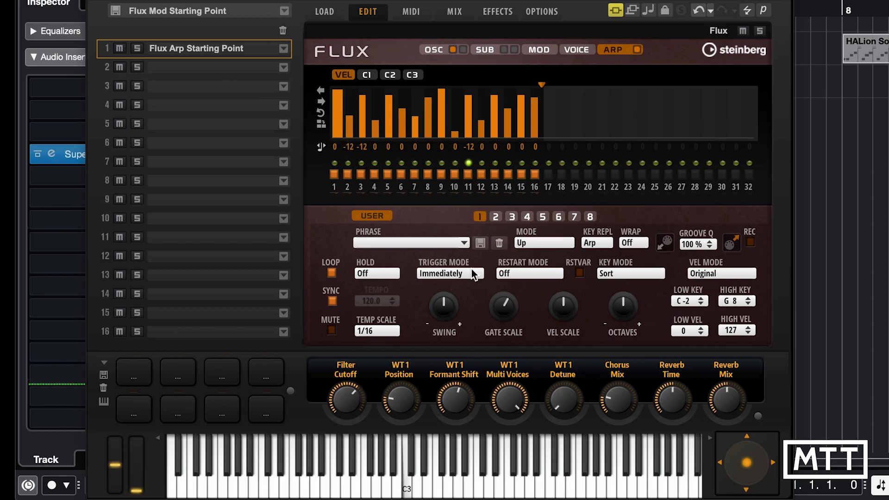
# Close the instrument window and open the Off Swing Groove MIDI part's notes for a close view in Cubase.
pyautogui.moveTo(507, 304)
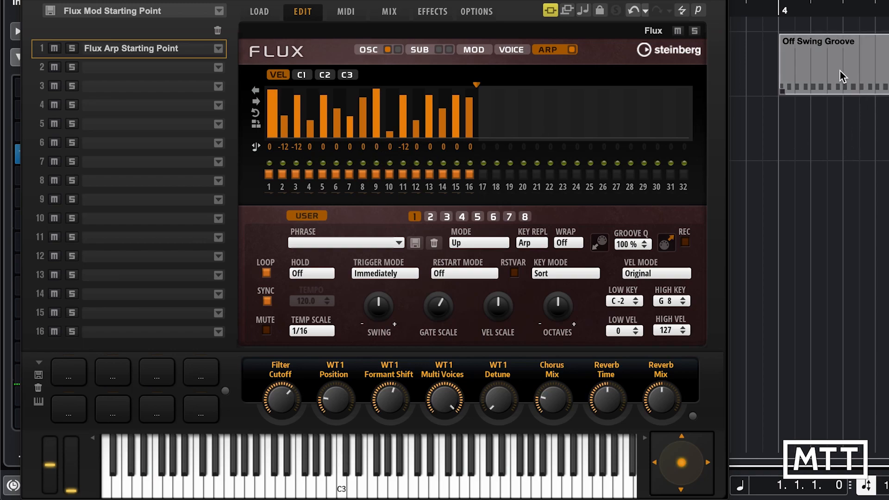
pyautogui.press('super+w')
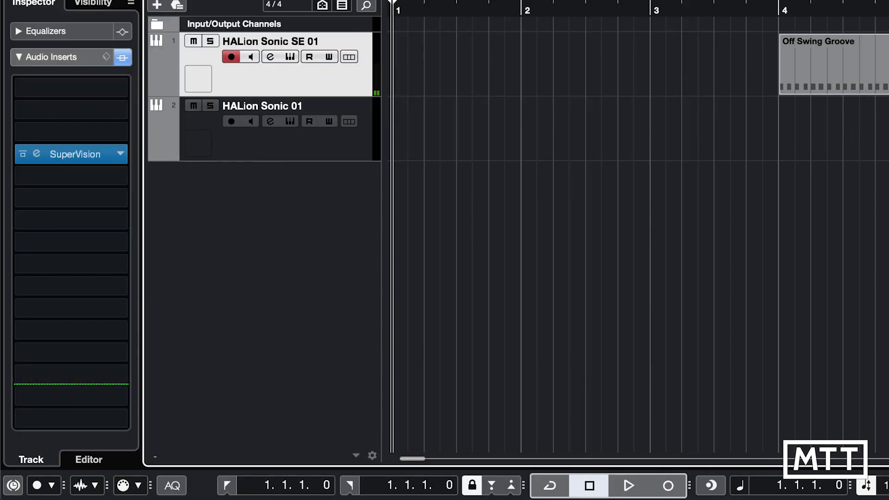
pyautogui.click(819, 69)
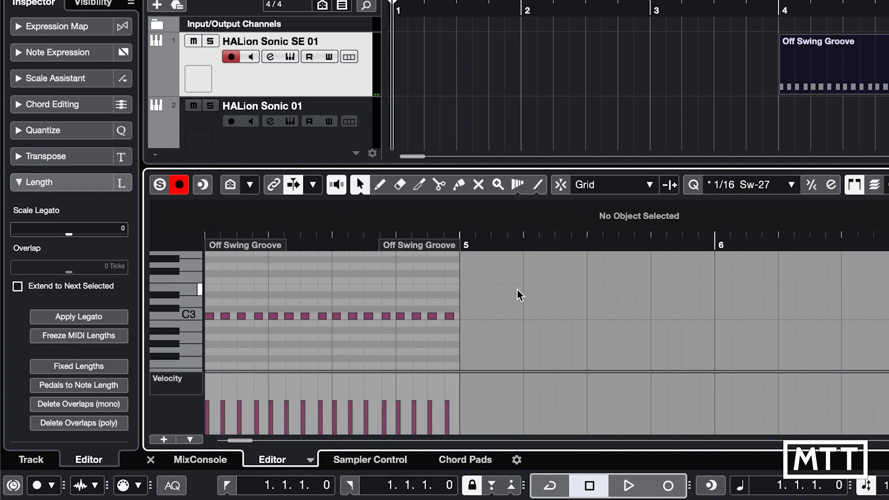
pyautogui.press('h')
pyautogui.press('h')
pyautogui.press('h')
pyautogui.press('h')
pyautogui.press('h')
pyautogui.press('h')
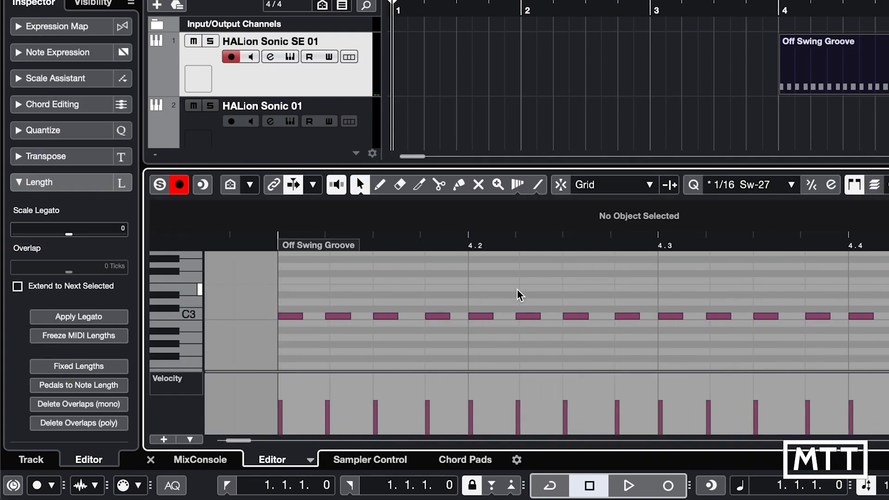
# Examine the start positions of the second and fourth notes in the Off Swing Groove part.
pyautogui.click(437, 317)
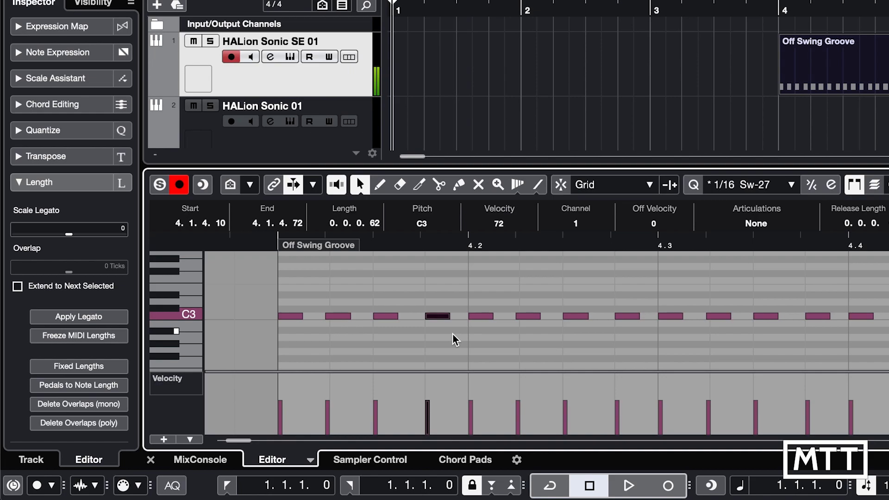
pyautogui.click(334, 333)
pyautogui.click(334, 317)
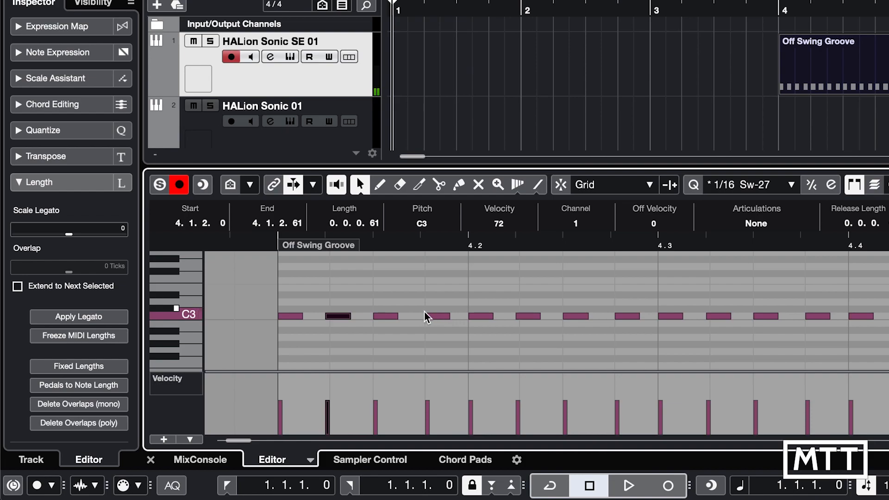
pyautogui.click(435, 318)
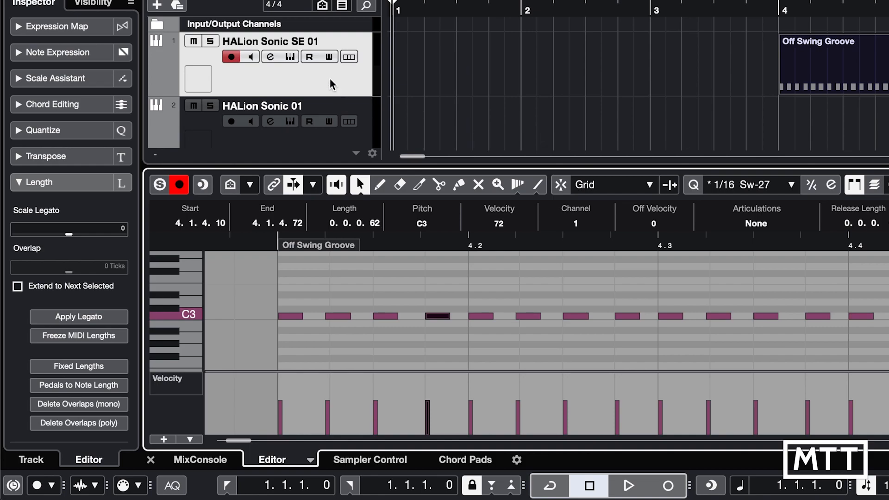
# Reopen the HALion Sonic instrument on the first track and import the Off Swing Groove part as the arpeggiator's groove.
pyautogui.click(290, 57)
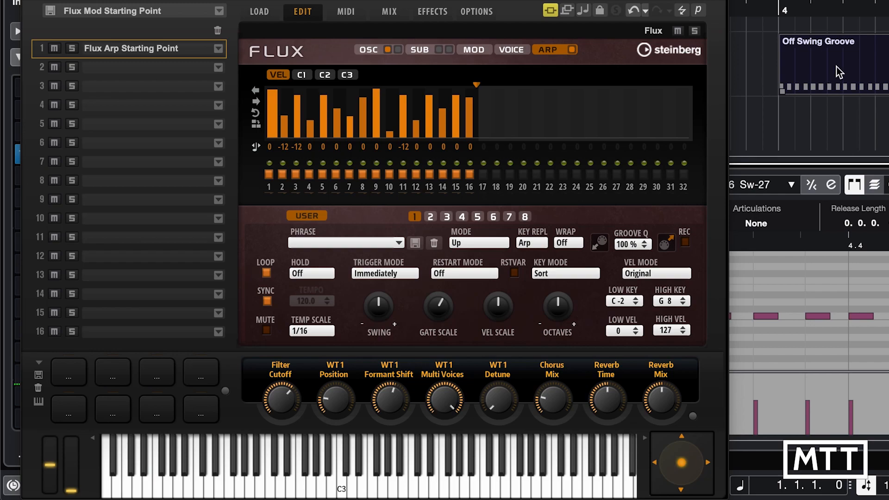
pyautogui.moveTo(819, 74); pyautogui.dragTo(602, 242)
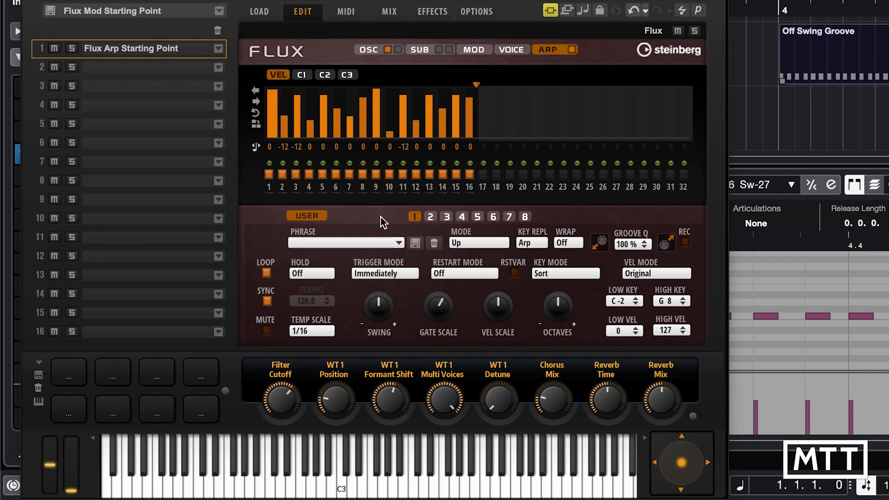
# Try a lower Groove Q amount, and restore it to 100 %.
pyautogui.moveTo(627, 246); pyautogui.dragTo(639, 470)
pyautogui.doubleClick(626, 244)
pyautogui.write('100')
pyautogui.press('Return')
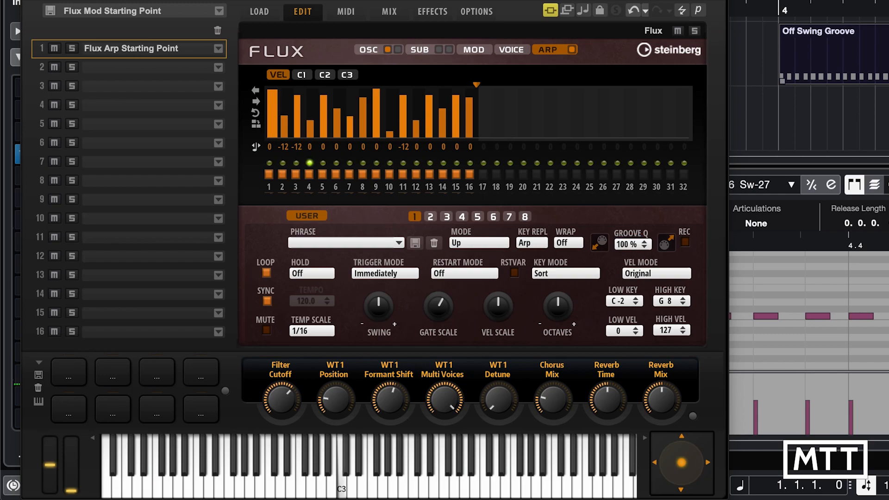
# Set the Groove Q amount to 50 %.
pyautogui.doubleClick(628, 245)
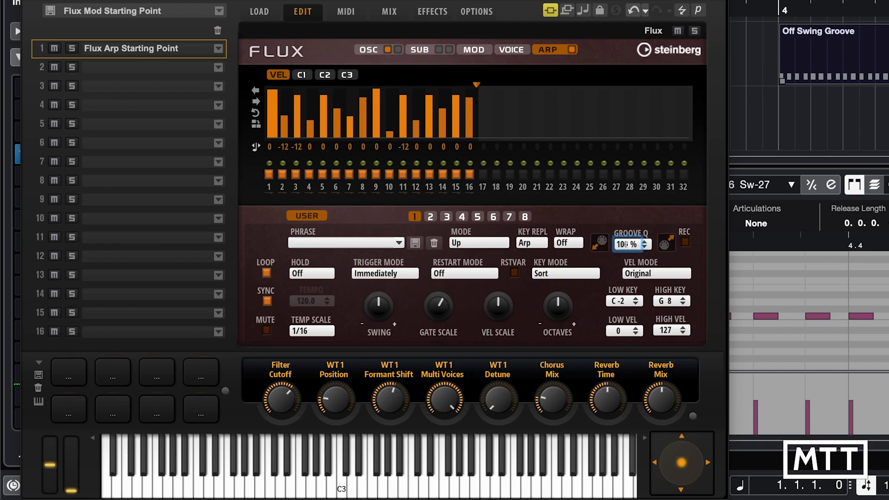
pyautogui.write('50')
pyautogui.press('Return')
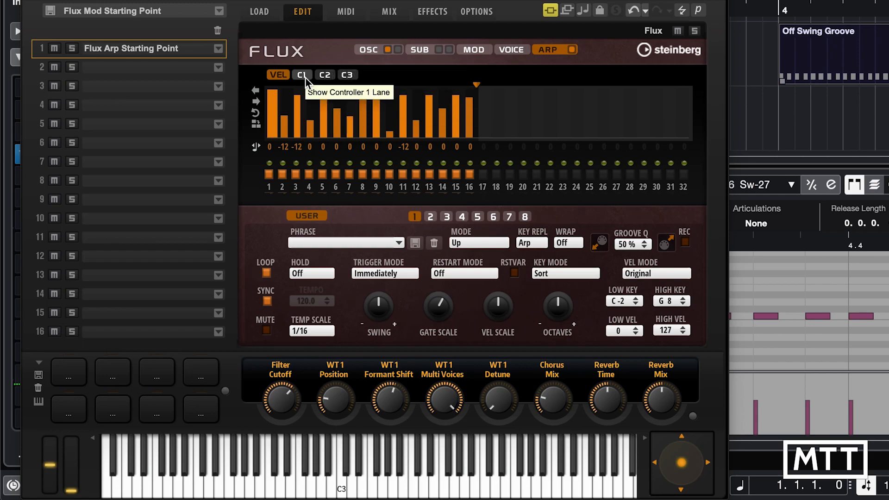
# Draw a wavy, rising controller 1 curve across steps 1 to 16, from about 14 up to nearly the maximum.
pyautogui.click(302, 75)
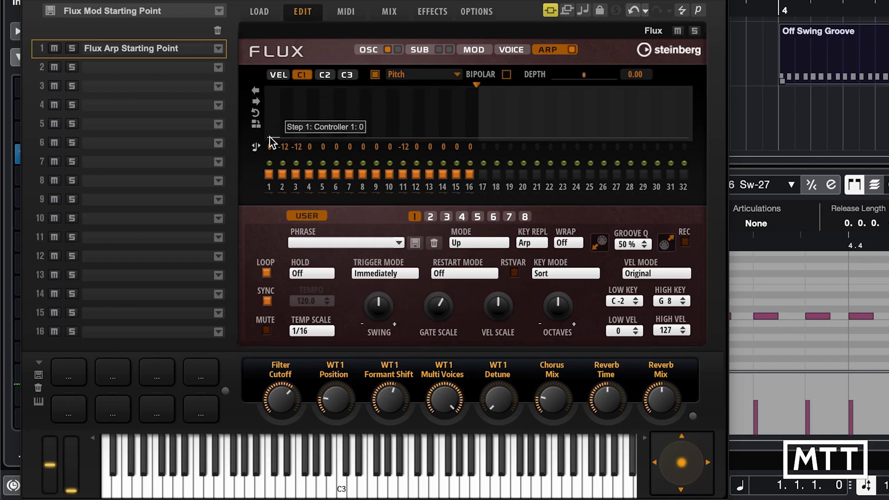
pyautogui.moveTo(270, 137)
pyautogui.mouseDown()
pyautogui.moveTo(321, 103)
pyautogui.moveTo(471, 93)
pyautogui.mouseUp()
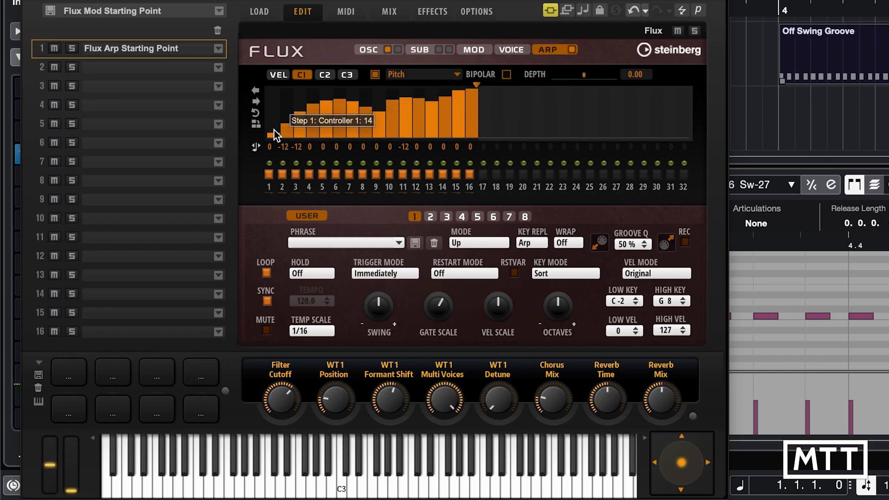
# Redraw the controller 1 curve as a straight ramp from about 14 at step 1 to nearly maximum at step 16, and check the modulation matrix.
pyautogui.moveTo(274, 130); pyautogui.dragTo(474, 89)
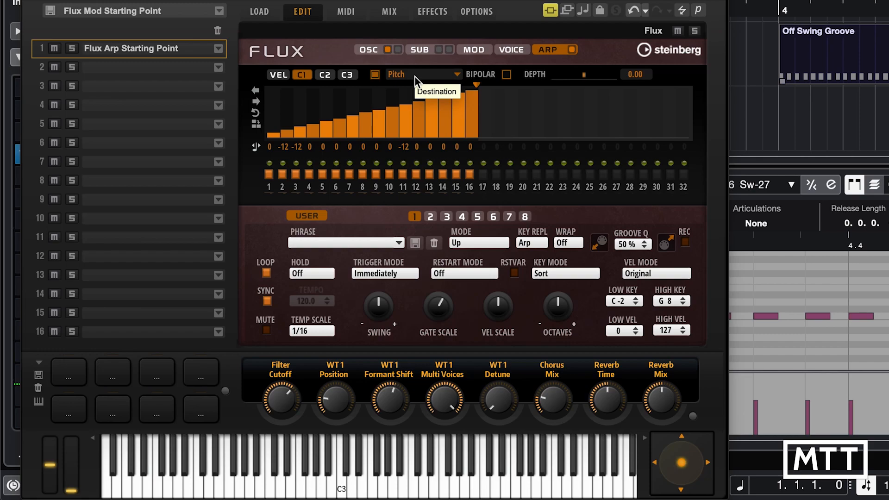
pyautogui.click(476, 52)
pyautogui.moveTo(692, 107); pyautogui.dragTo(702, 88)
pyautogui.click(547, 51)
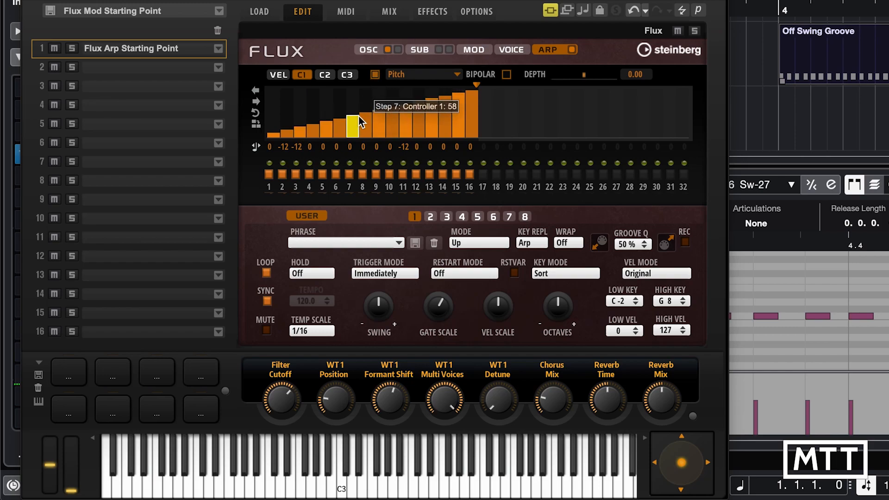
# Set the depth of controller 1's pitch modulation to 12.
pyautogui.doubleClick(630, 75)
pyautogui.write('12')
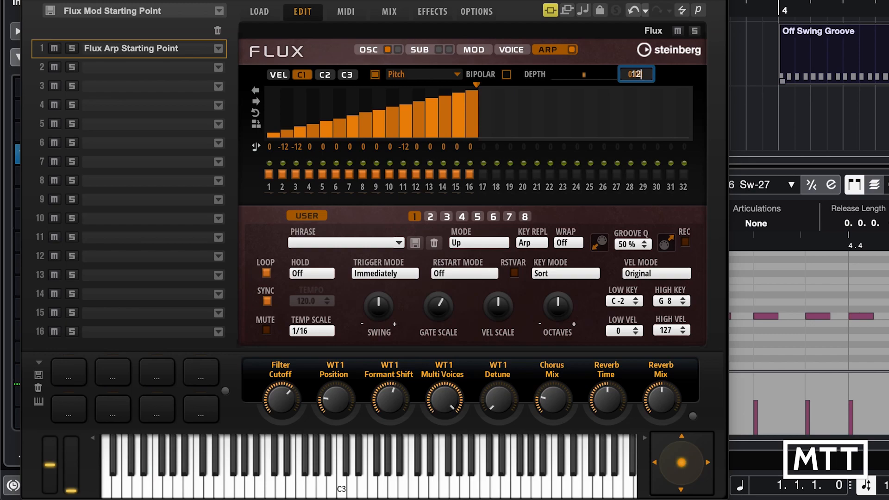
pyautogui.press('Return')
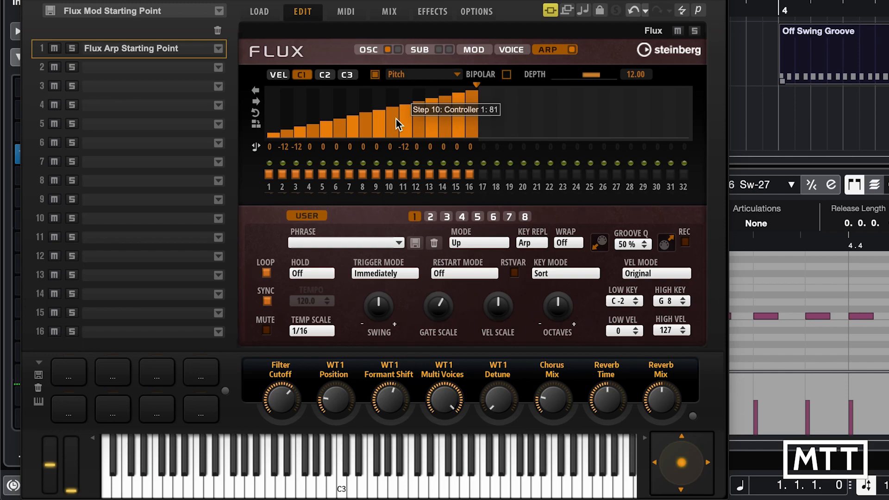
pyautogui.moveTo(396, 118); pyautogui.dragTo(315, 121)
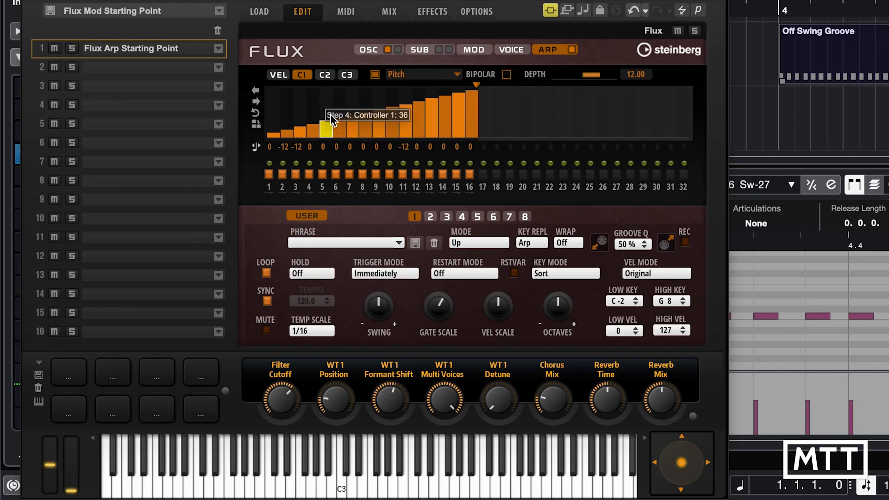
# Look through the modulation destinations for controller 1 and assign it to Cutoff.
pyautogui.click(457, 74)
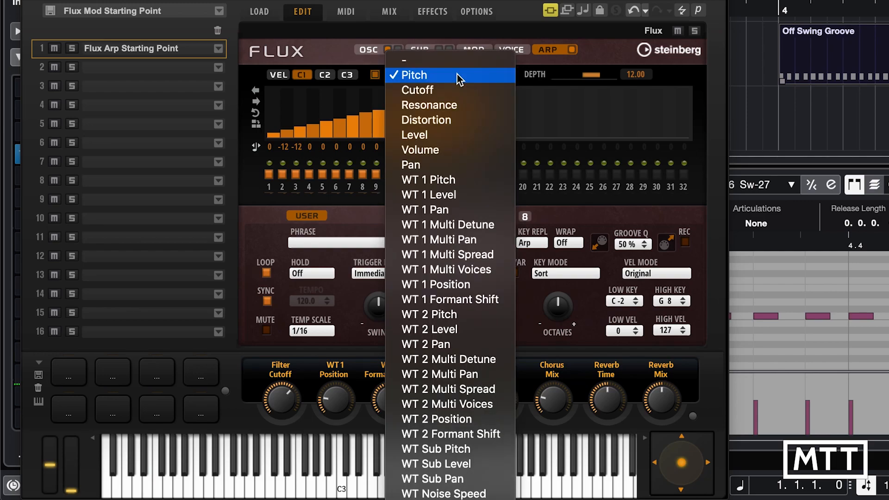
pyautogui.scroll(-3, 445, 169)
pyautogui.scroll(-4, 446, 173)
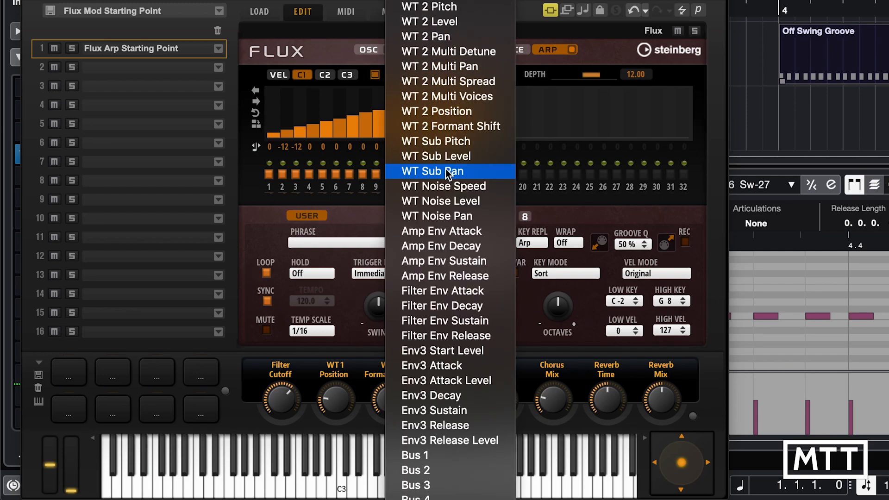
pyautogui.scroll(3, 445, 169)
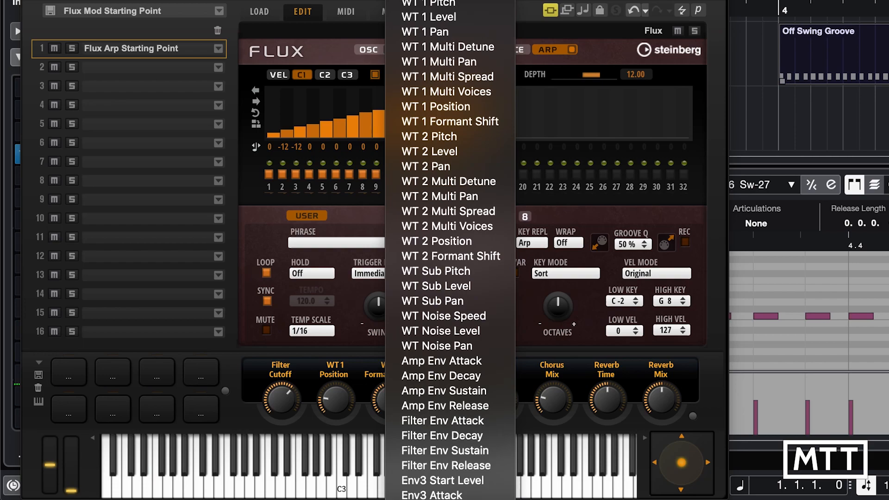
pyautogui.click(424, 0)
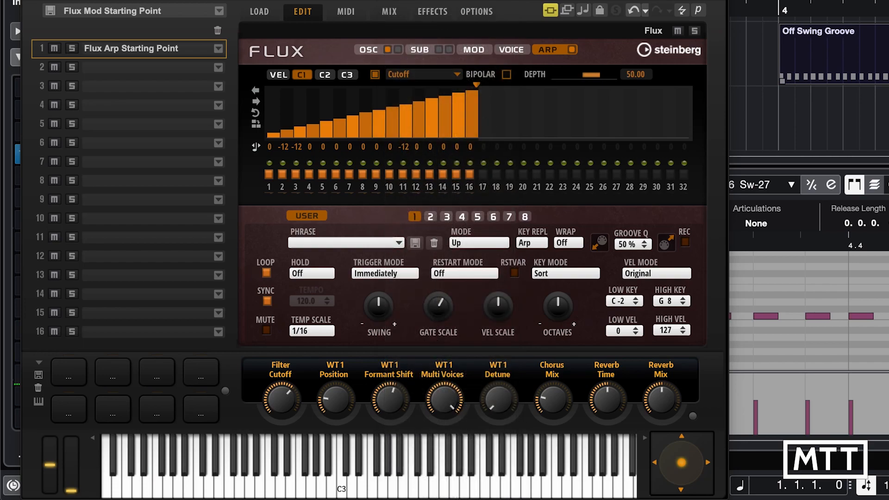
# Switch on the LP24 filter with a much lower cutoff, and raise controller 1's cutoff modulation depth to 95.24.
pyautogui.click(367, 49)
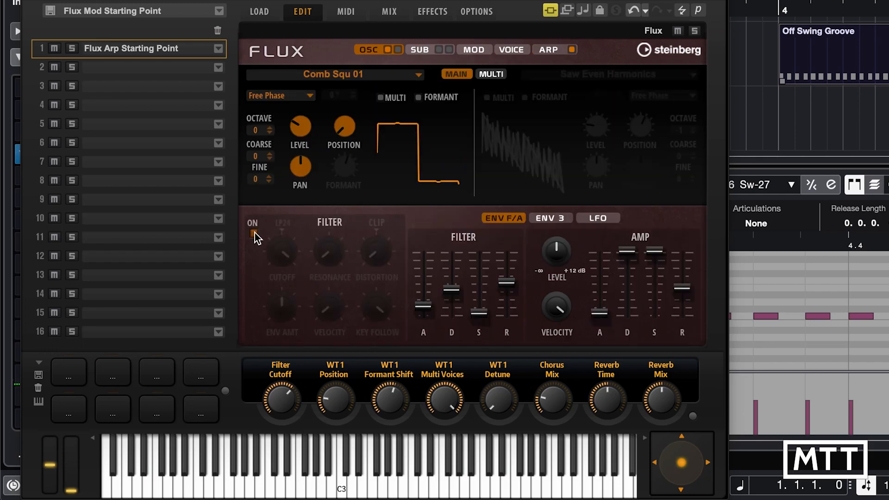
pyautogui.moveTo(284, 251); pyautogui.dragTo(281, 326)
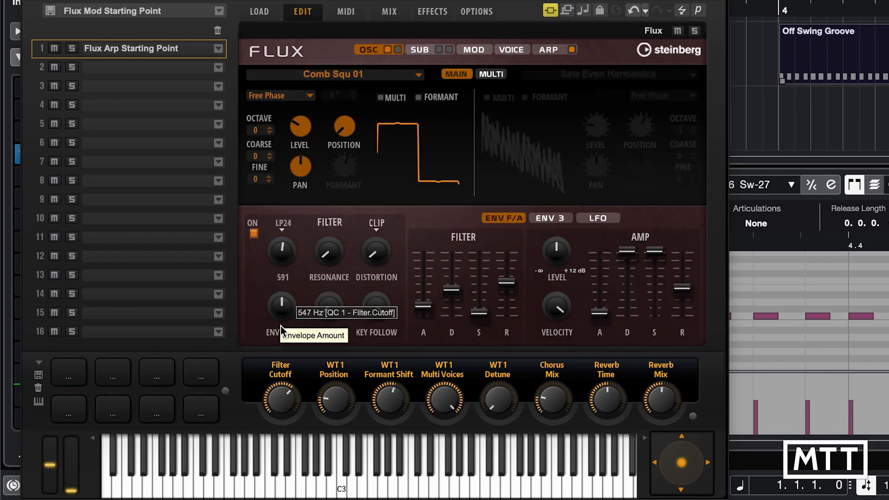
pyautogui.click(552, 50)
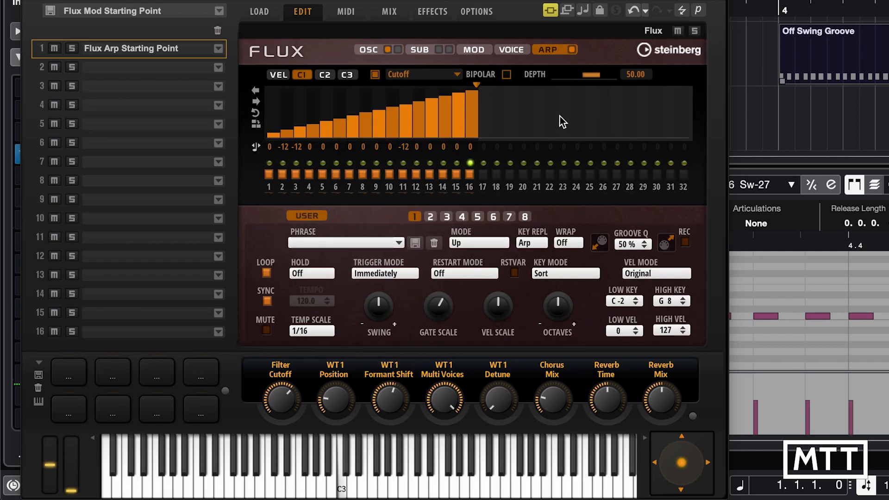
pyautogui.moveTo(591, 75); pyautogui.dragTo(615, 75)
pyautogui.click(370, 50)
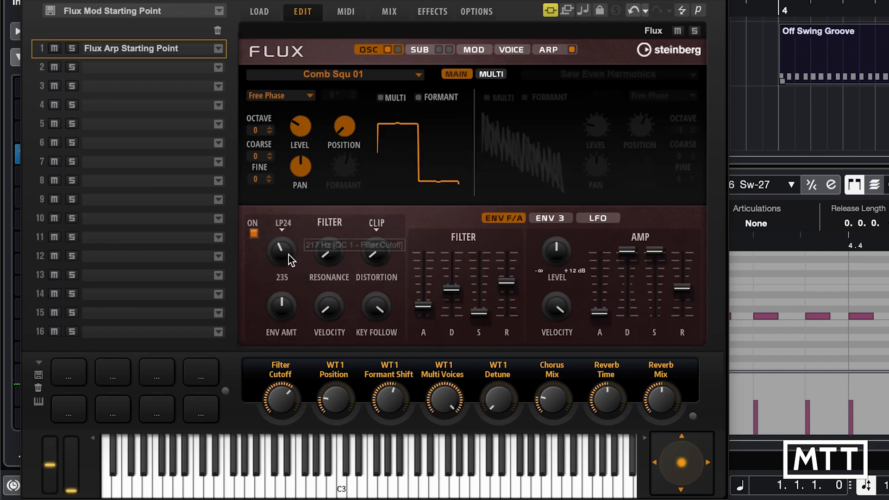
pyautogui.click(548, 50)
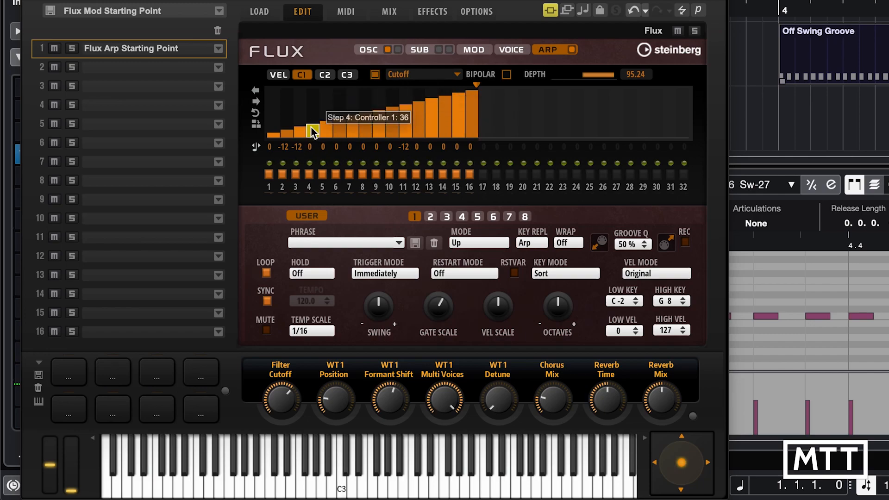
# View the modulation destinations available for controller 2, leaving it unassigned.
pyautogui.click(332, 76)
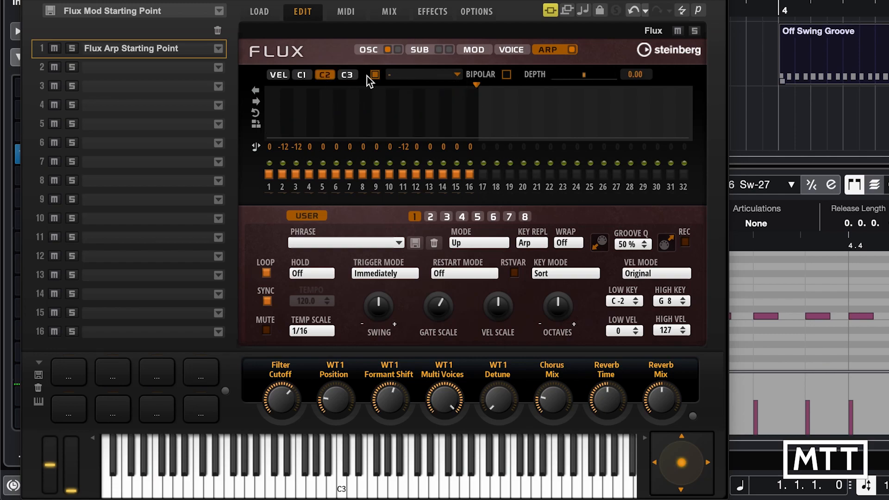
pyautogui.click(423, 75)
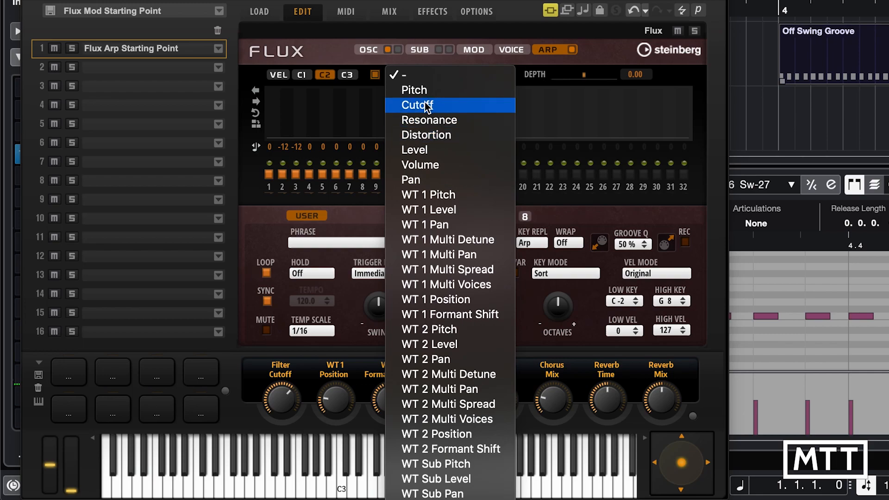
pyautogui.click(377, 107)
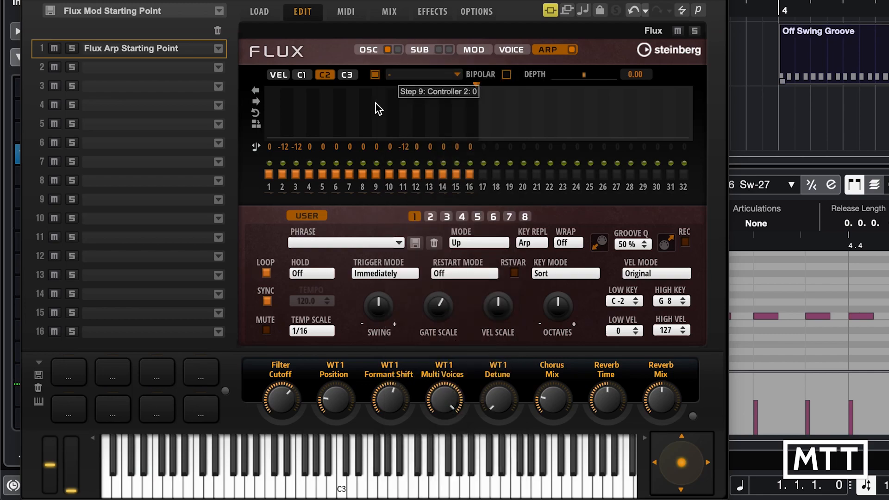
# Examine the source list of the first modulation matrix row for the Arp Controller entries, leaving the row switched off.
pyautogui.click(476, 49)
pyautogui.click(266, 83)
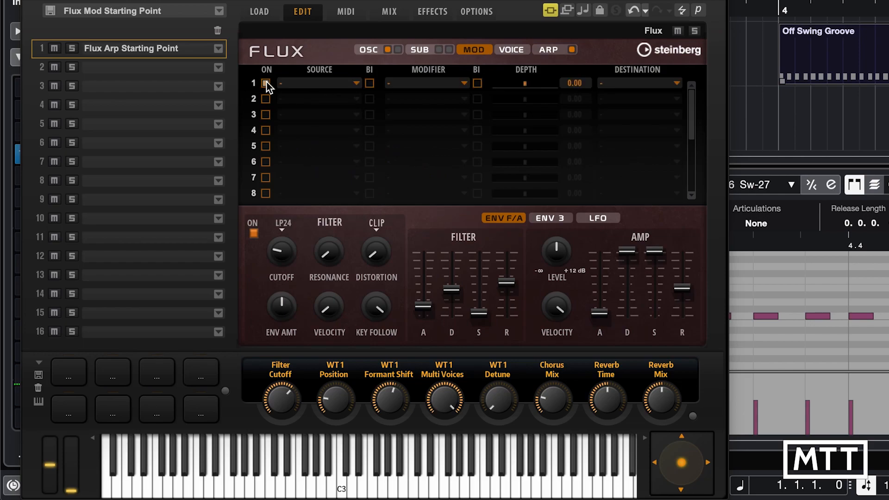
pyautogui.click(359, 84)
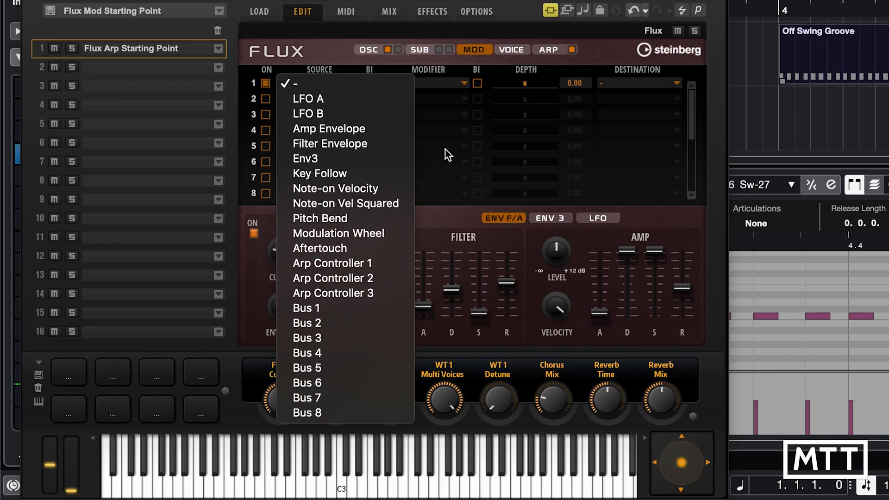
pyautogui.click(561, 52)
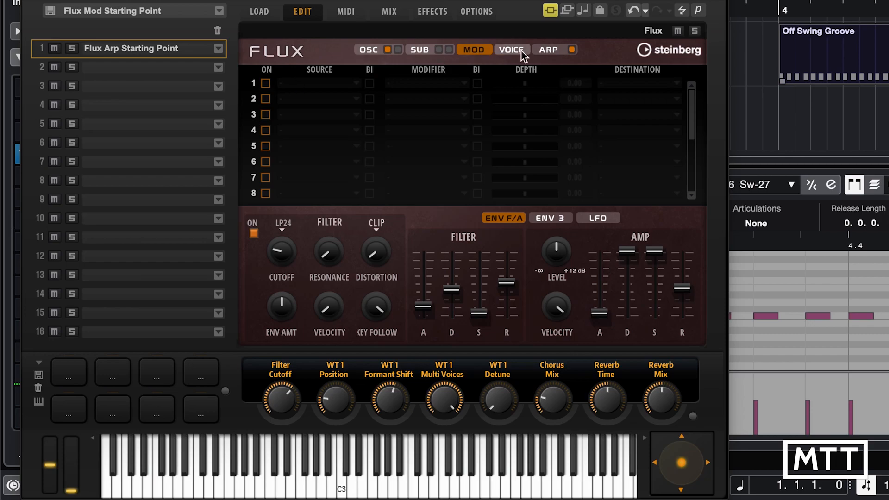
# Show the arpeggiator's controller lanes 1, 2 and 3 in turn.
pyautogui.click(545, 51)
pyautogui.click(303, 76)
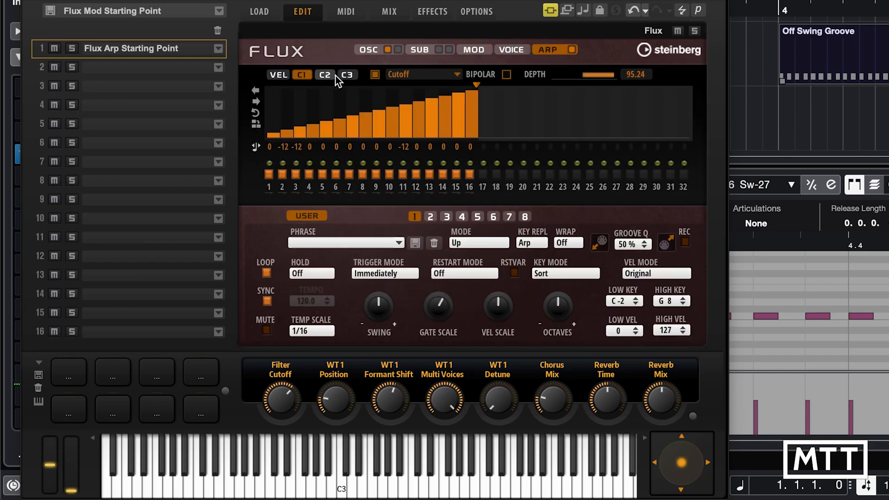
pyautogui.click(324, 75)
pyautogui.click(347, 75)
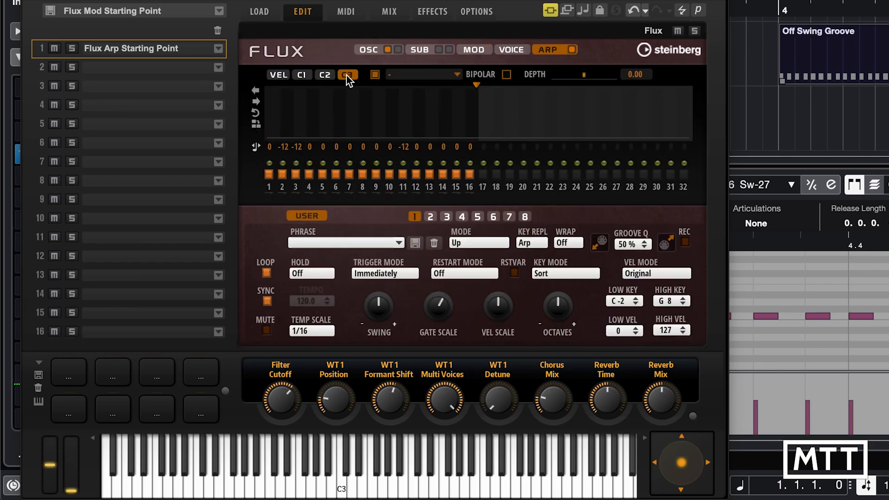